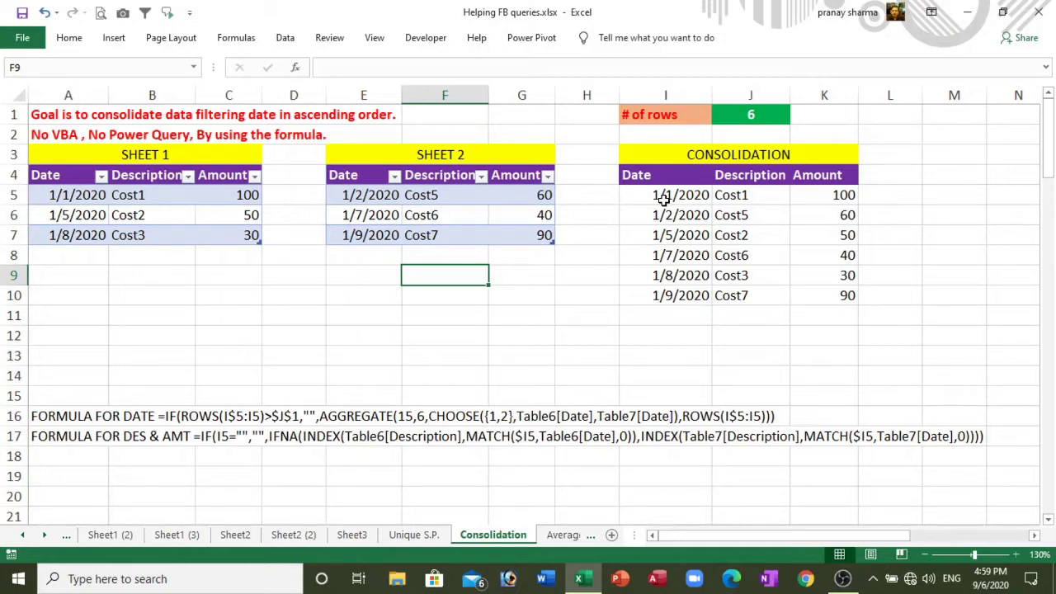
Step: Enter 1/11/2020, Cost8 and 20 in A8:C8 and resize the Sheet 1 table to end at row 8
left_click(85, 250)
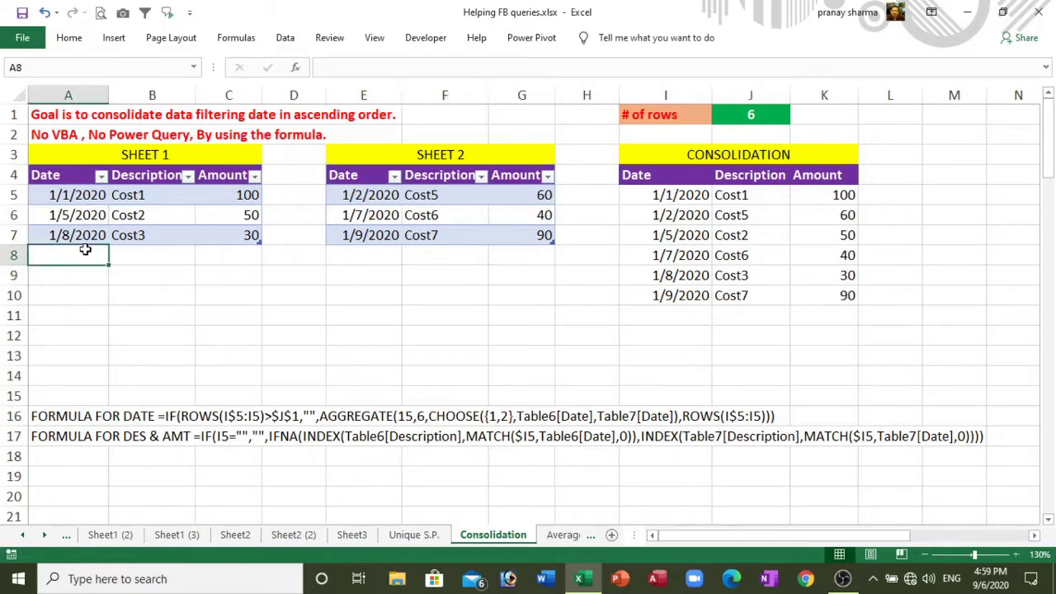
type("1/")
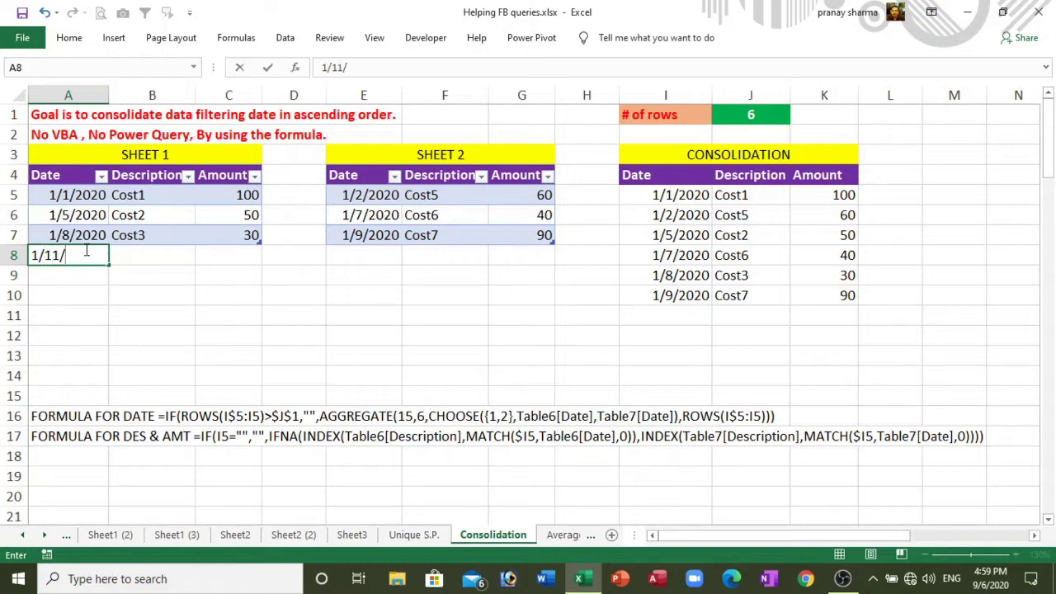
type("2020")
key("Tab")
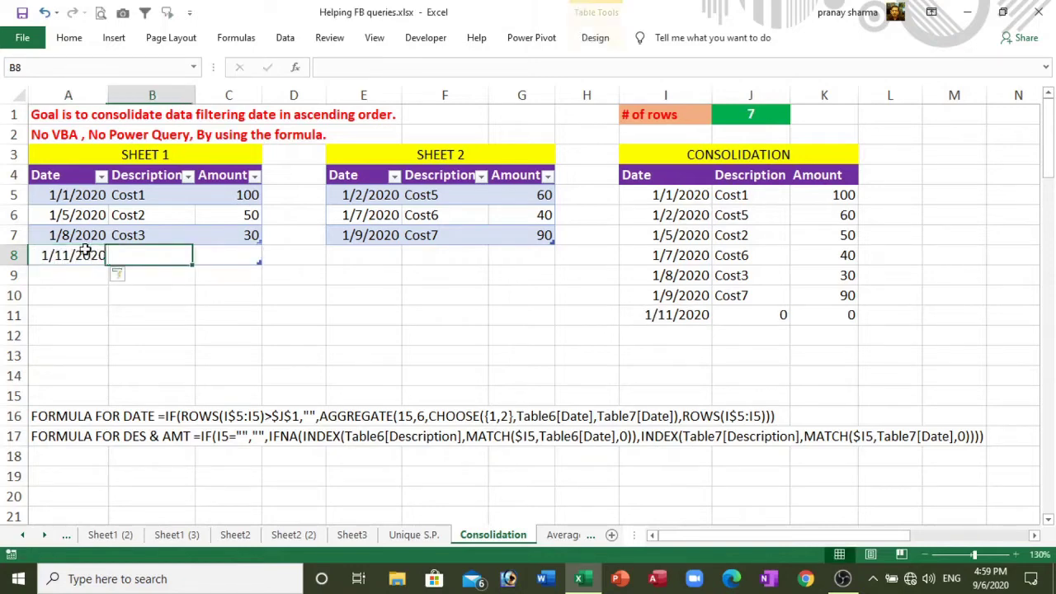
type("C")
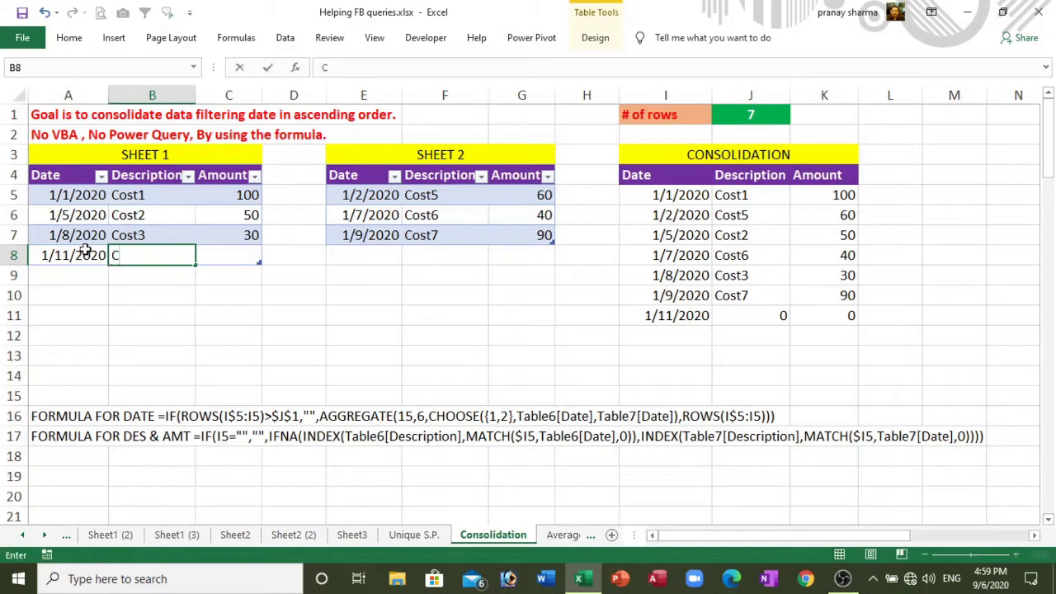
type("ost")
type("8")
key("Tab")
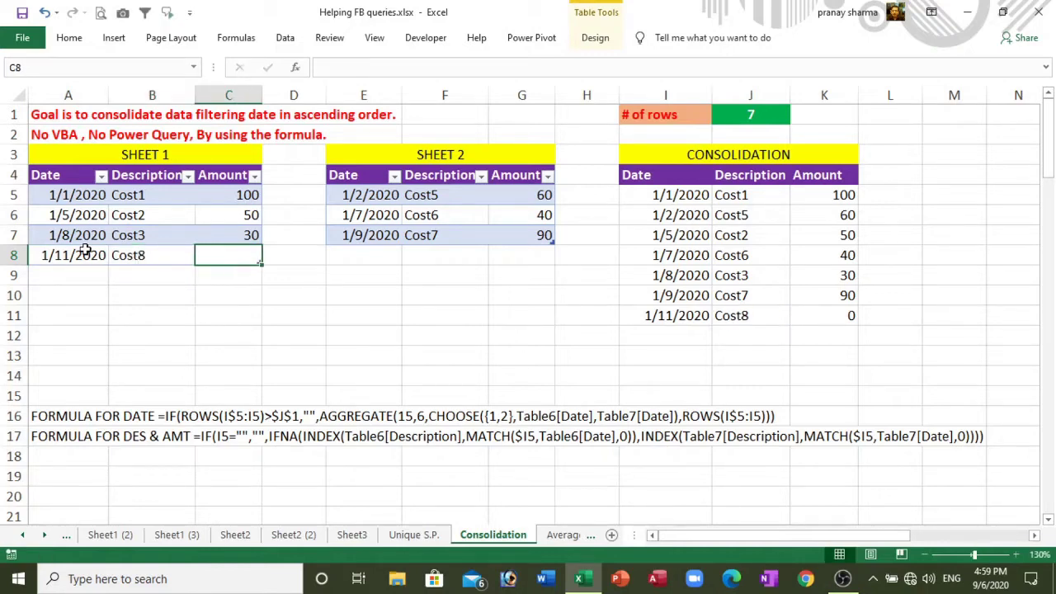
type("20")
key("Tab")
key("Tab")
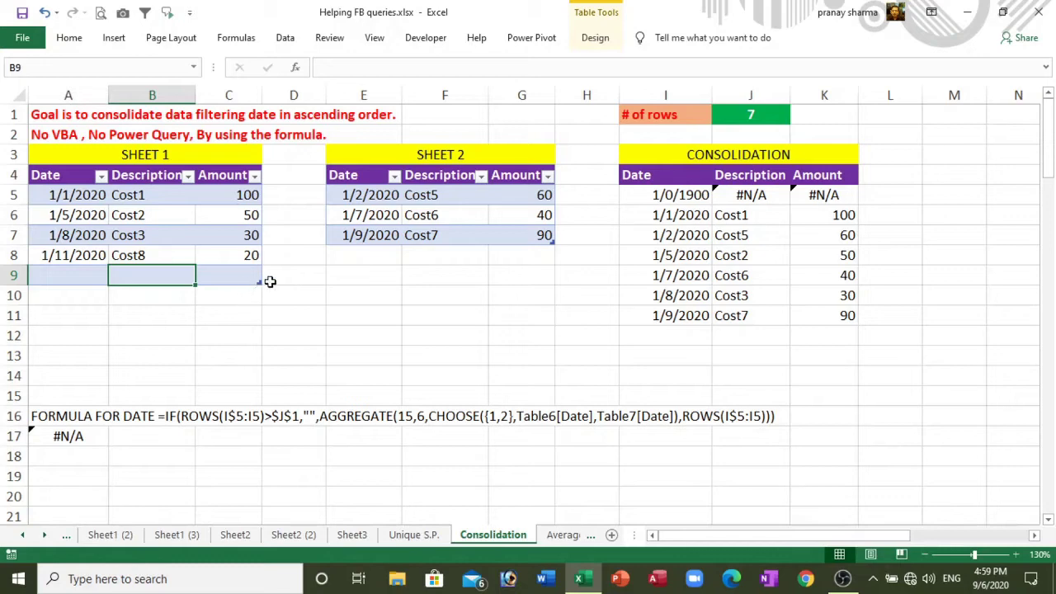
left_click(334, 331)
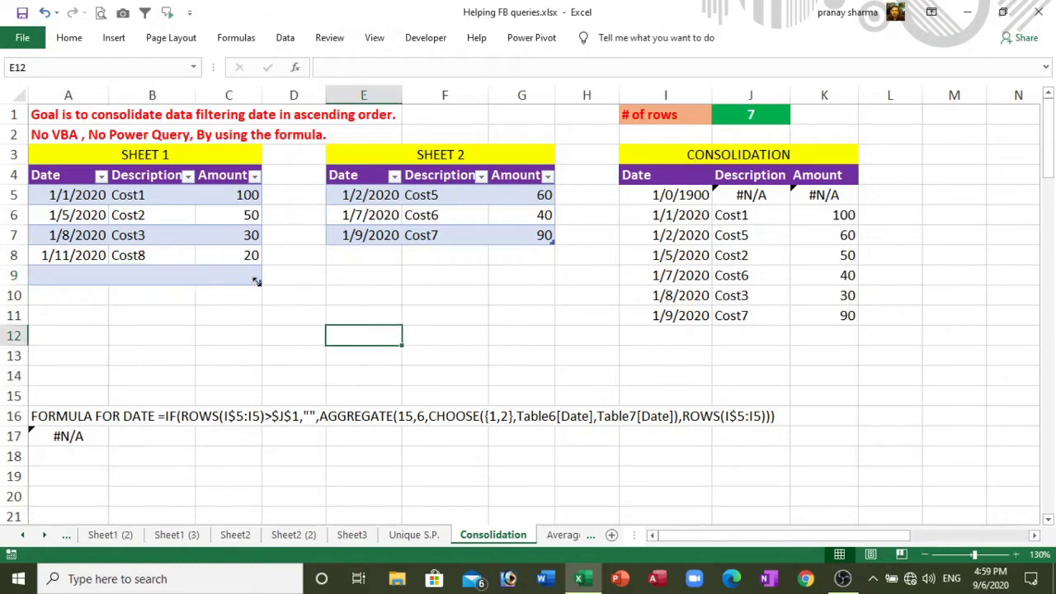
left_click_drag(255, 283, 259, 264)
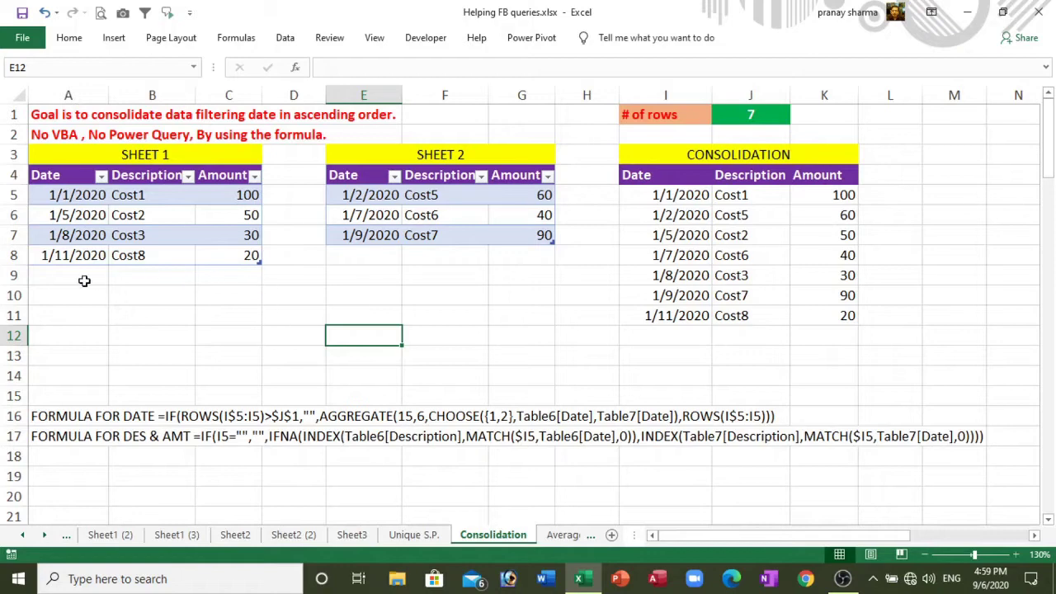
Step: Enter 1/10/2020, Cost9 and 50 in E8:G8 below the Sheet 2 table
left_click(360, 257)
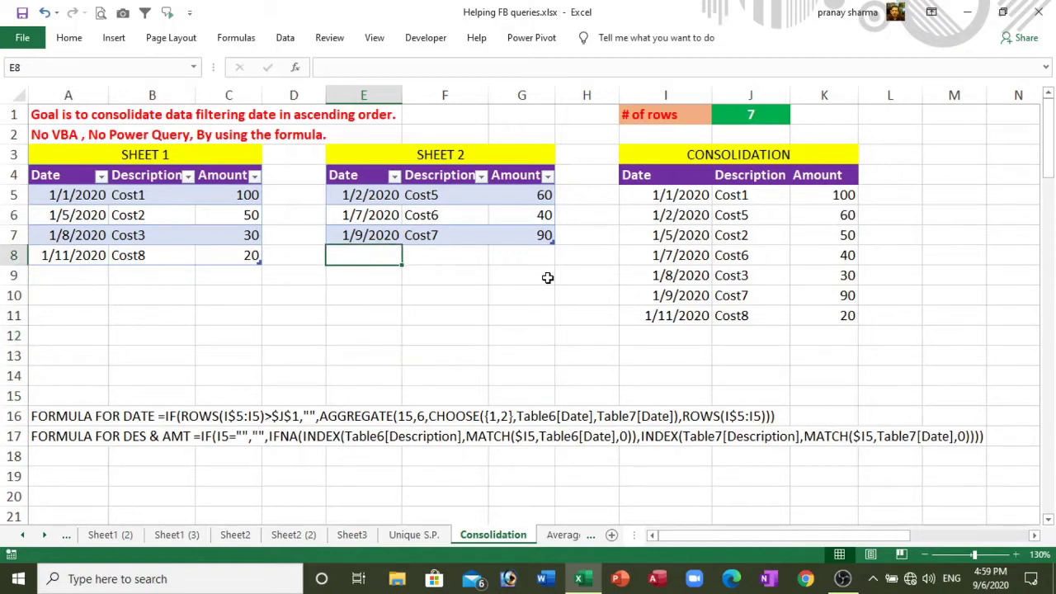
type("1/")
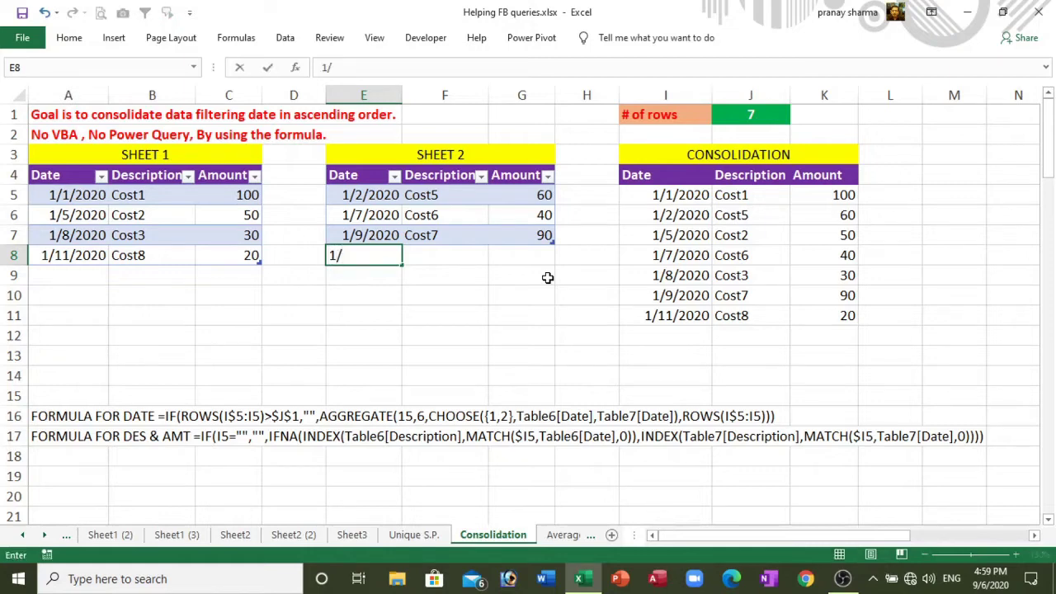
type("0/2")
type("020")
key("Tab")
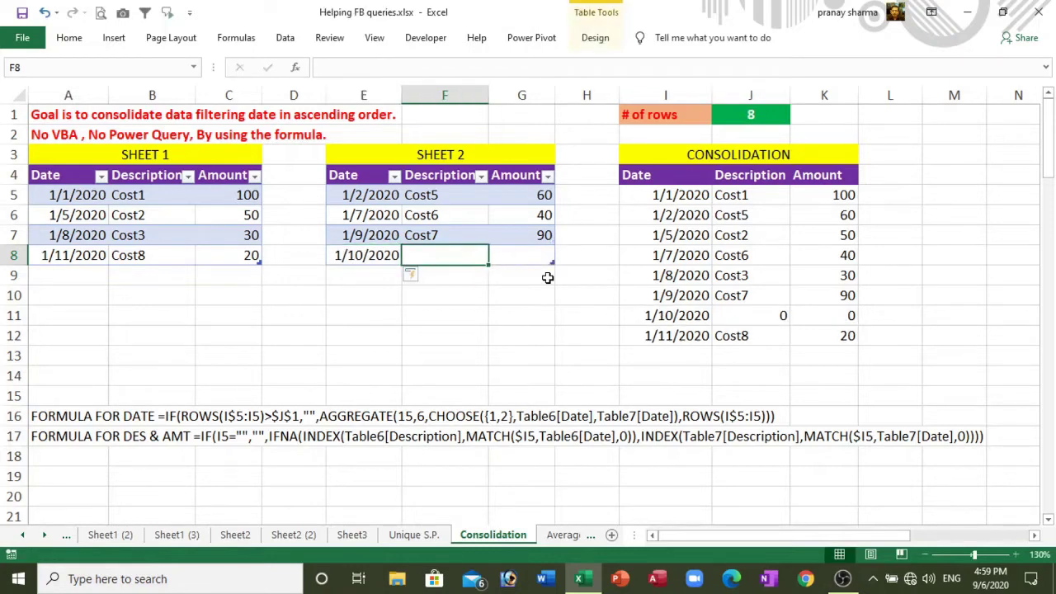
type("Cost")
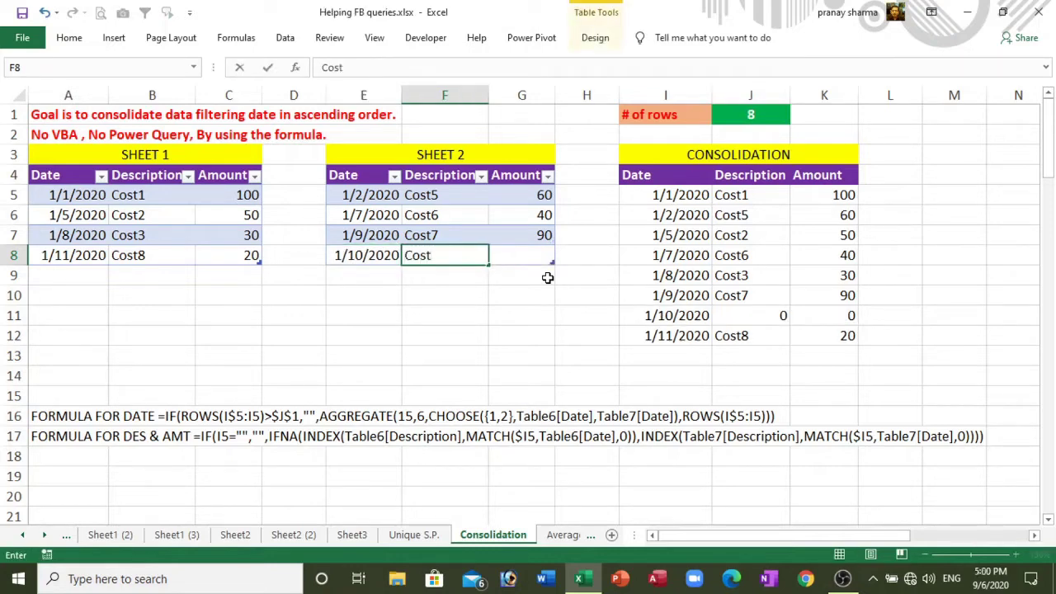
type("9")
key("Tab")
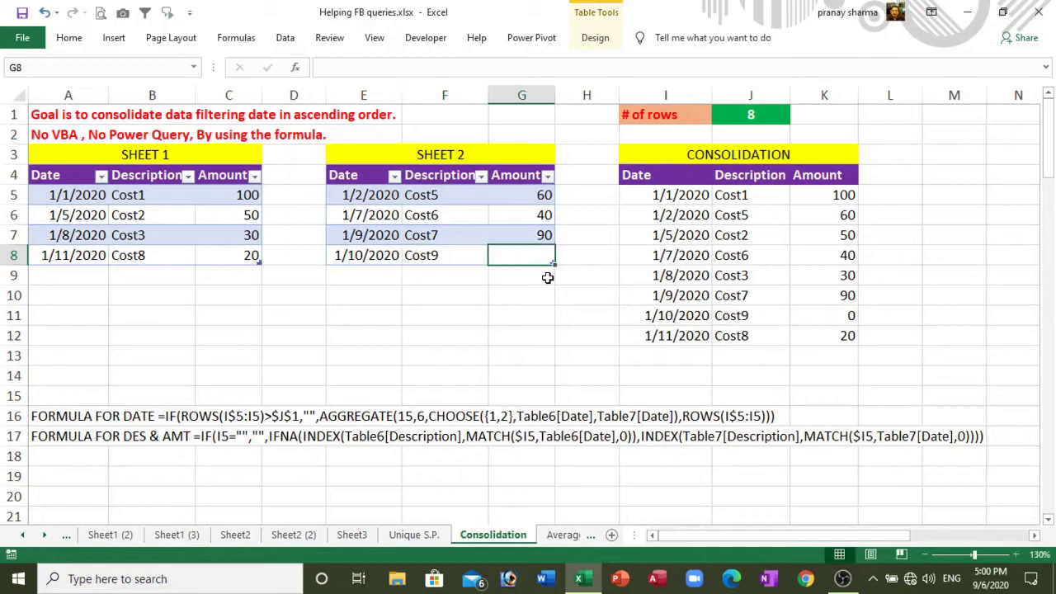
type("50")
key("Return")
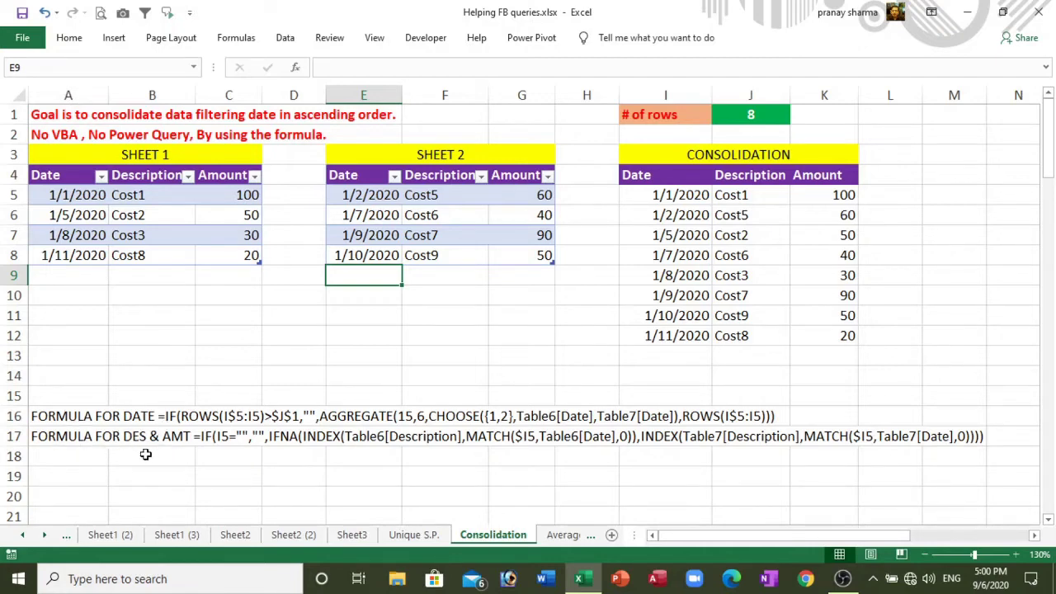
Step: Fix the A17 label formula, changing DES to DESC
left_click(62, 437)
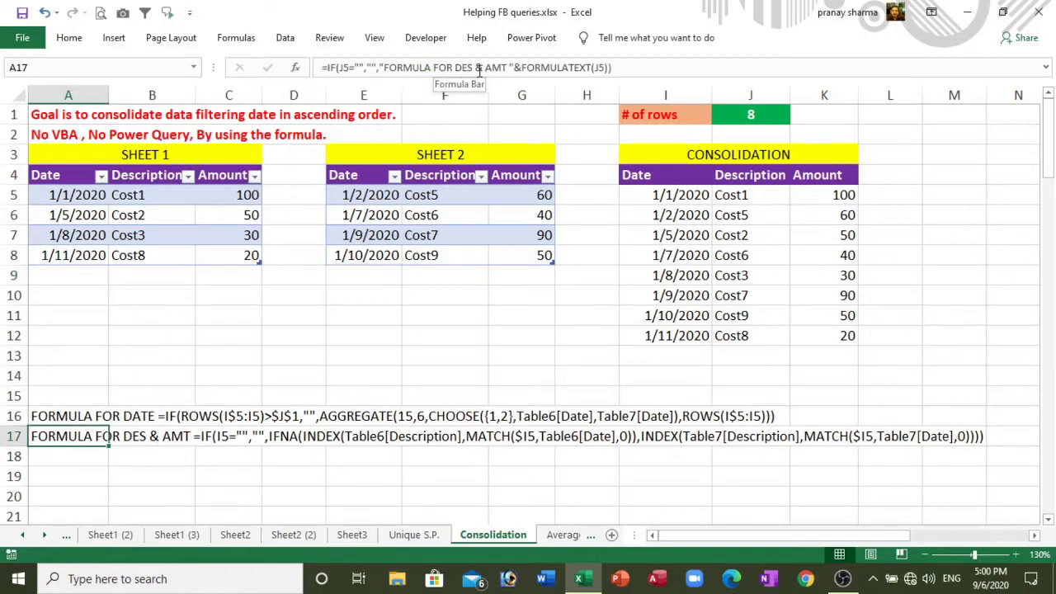
left_click(477, 69)
type("c")
key("BackSpace")
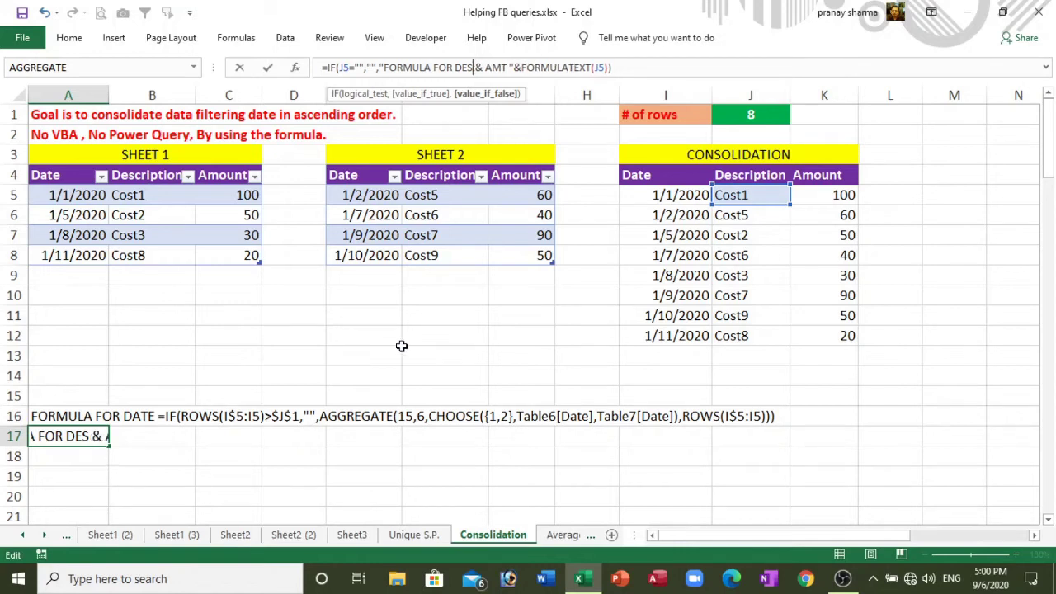
type("C")
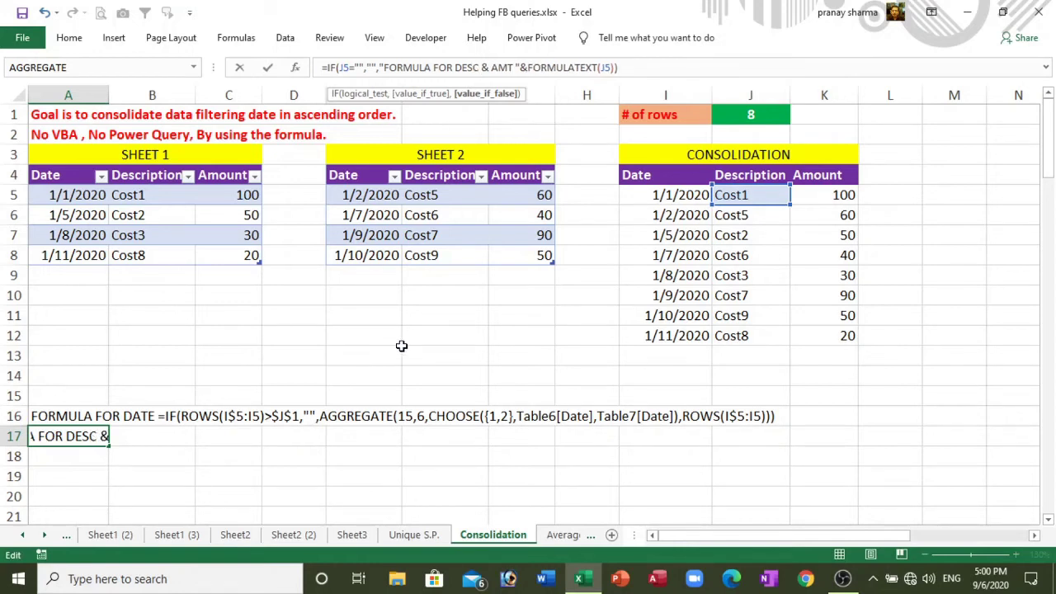
key("Return")
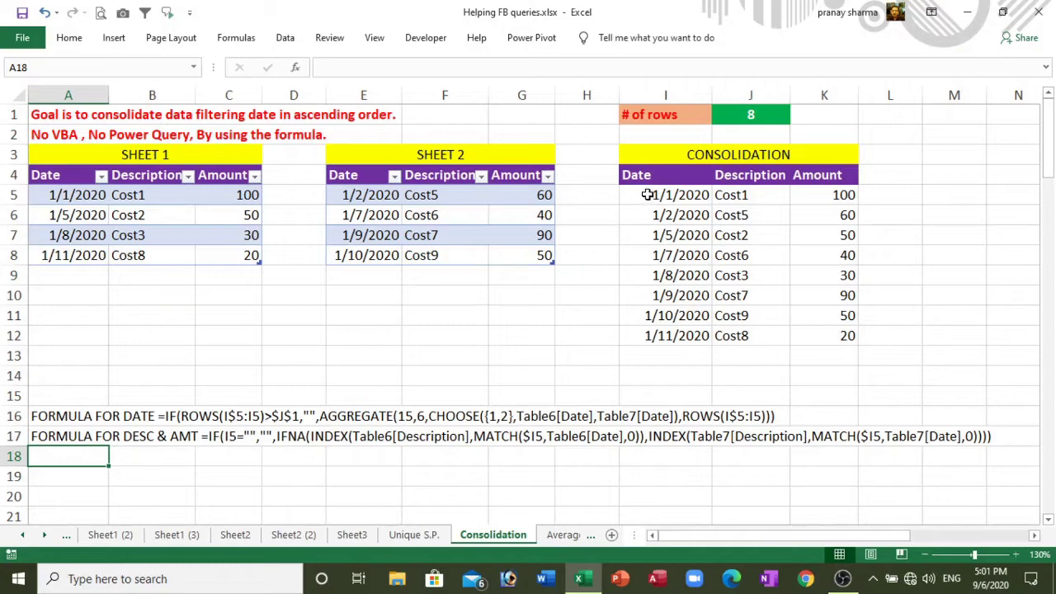
Step: Clear the I5:K15 consolidation results and review the COUNTA row-count formula in J1
mouse_move(648, 195)
left_mouse_down()
mouse_move(830, 335)
mouse_move(839, 398)
left_mouse_up()
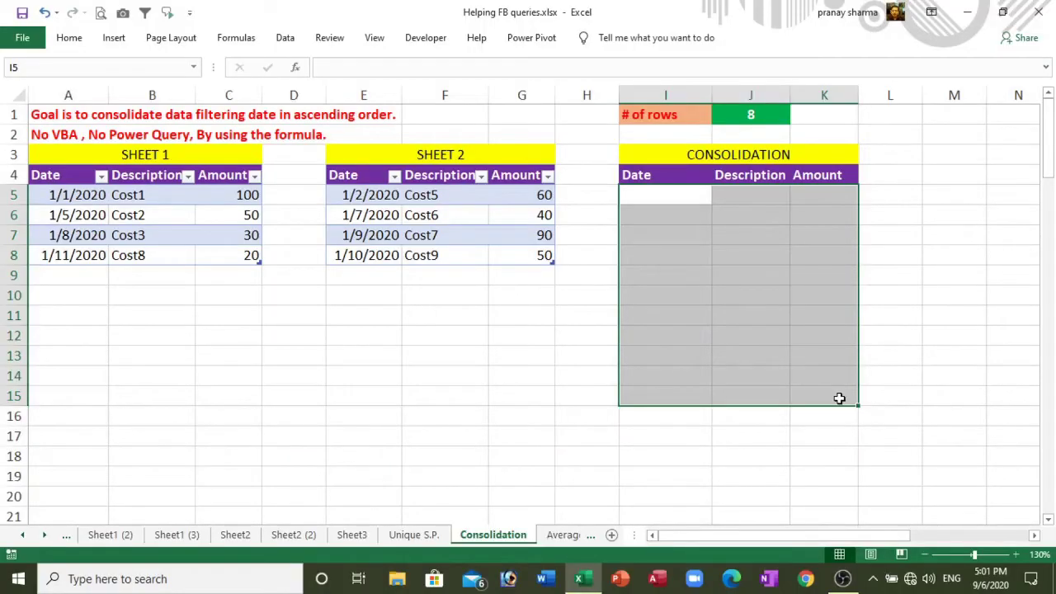
left_click(750, 112)
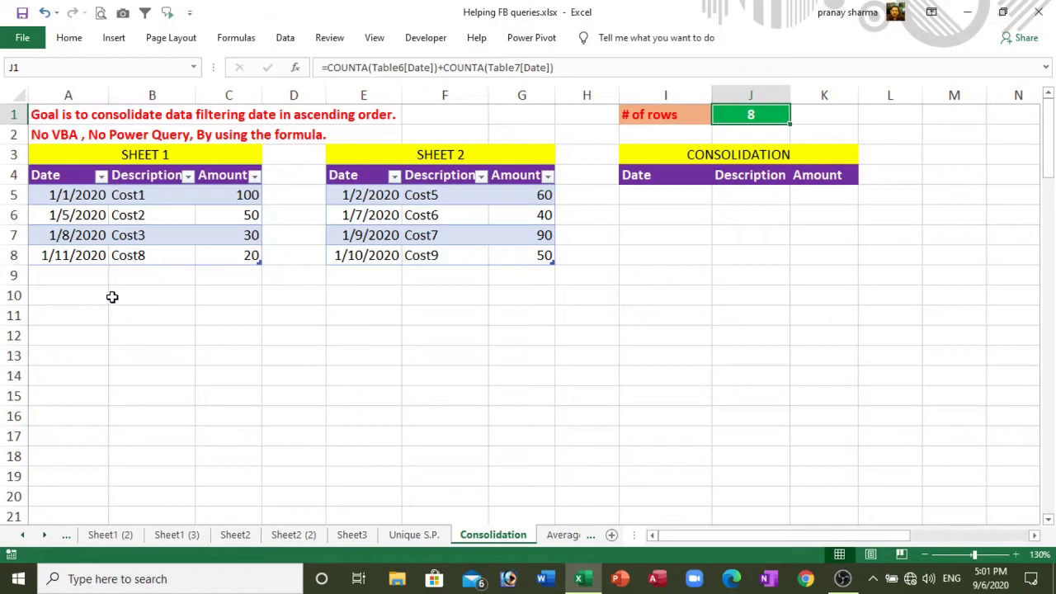
left_click(557, 68)
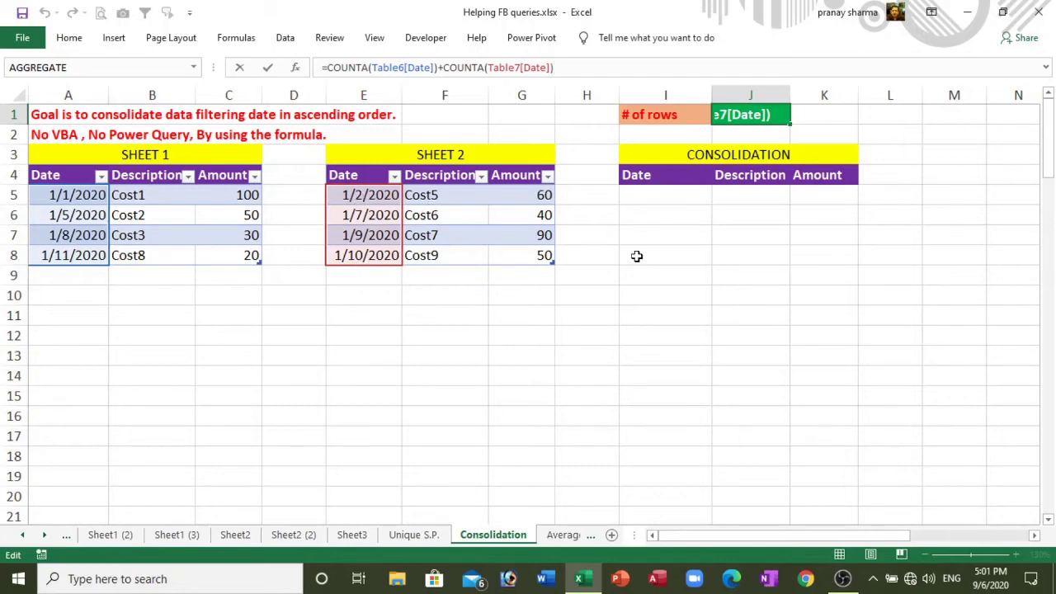
key("Return")
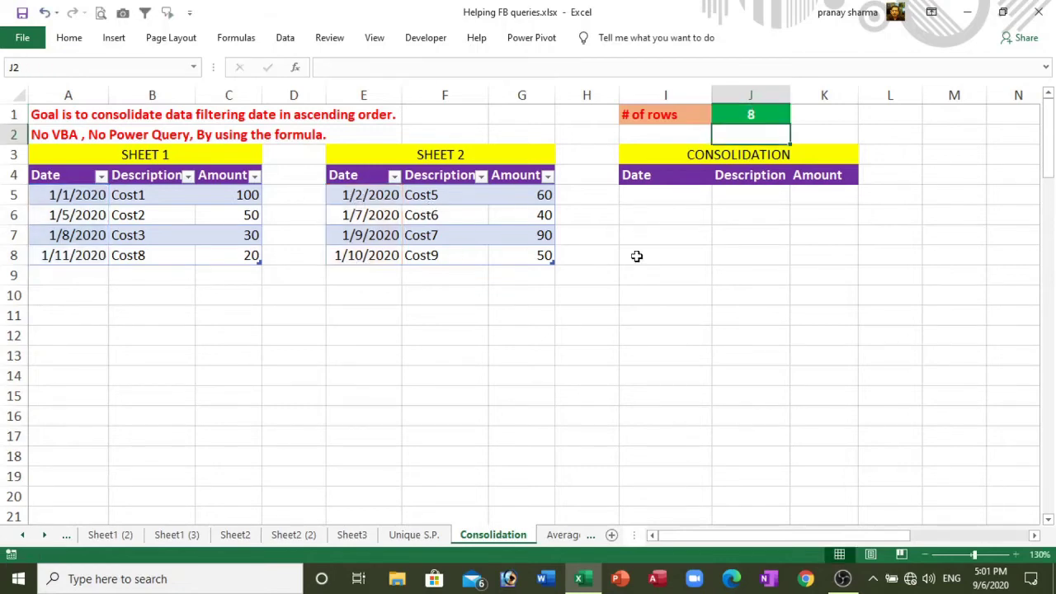
Step: Write =CHOOSE({1,2},Table6[Date],Table7[Date]) in I5 and preview its date array with F9
left_click(637, 198)
type("=")
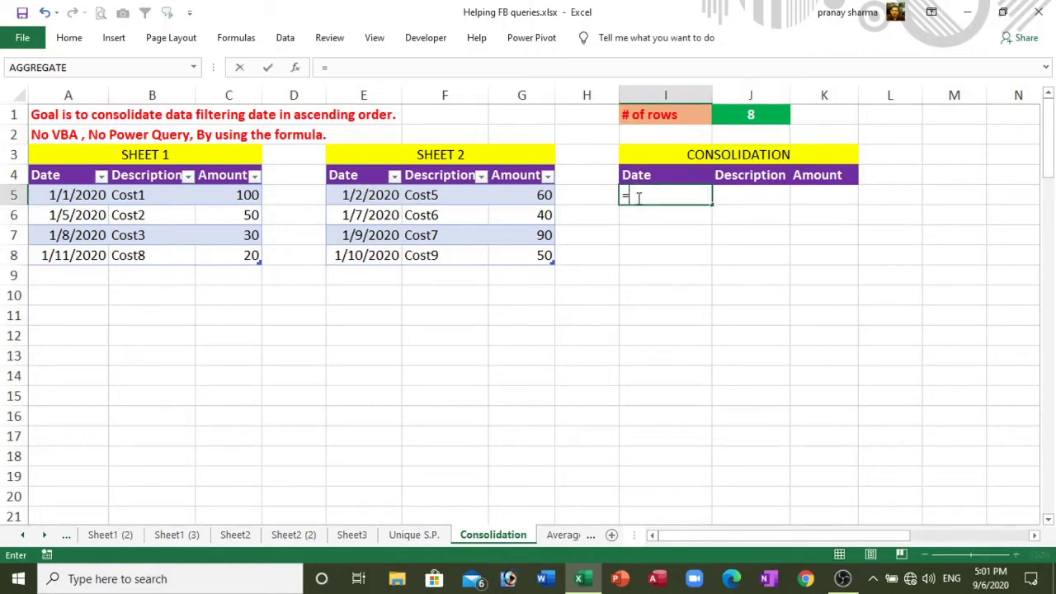
type("co")
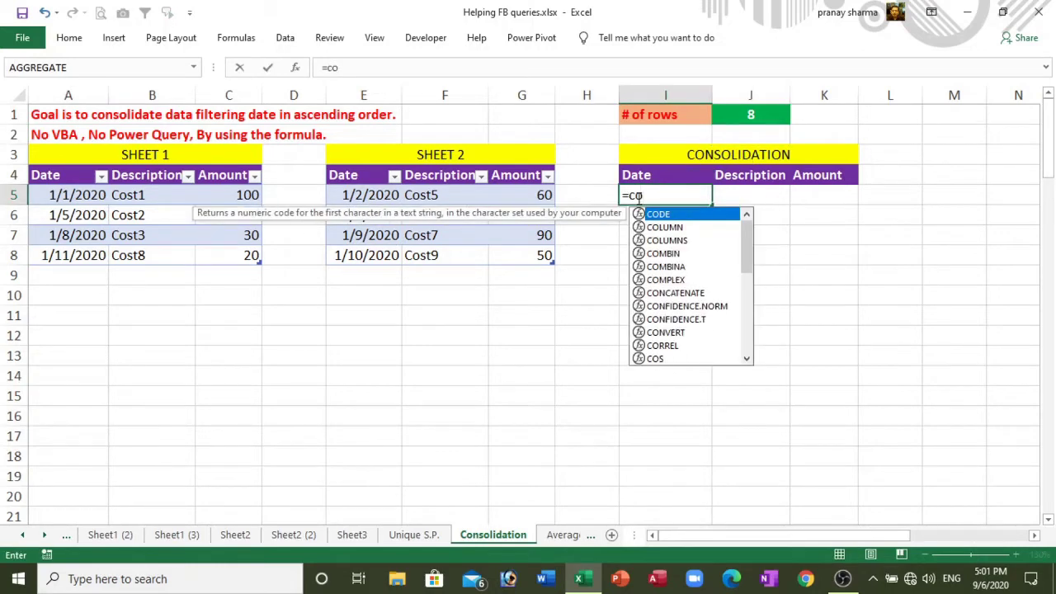
key("BackSpace")
type("ho")
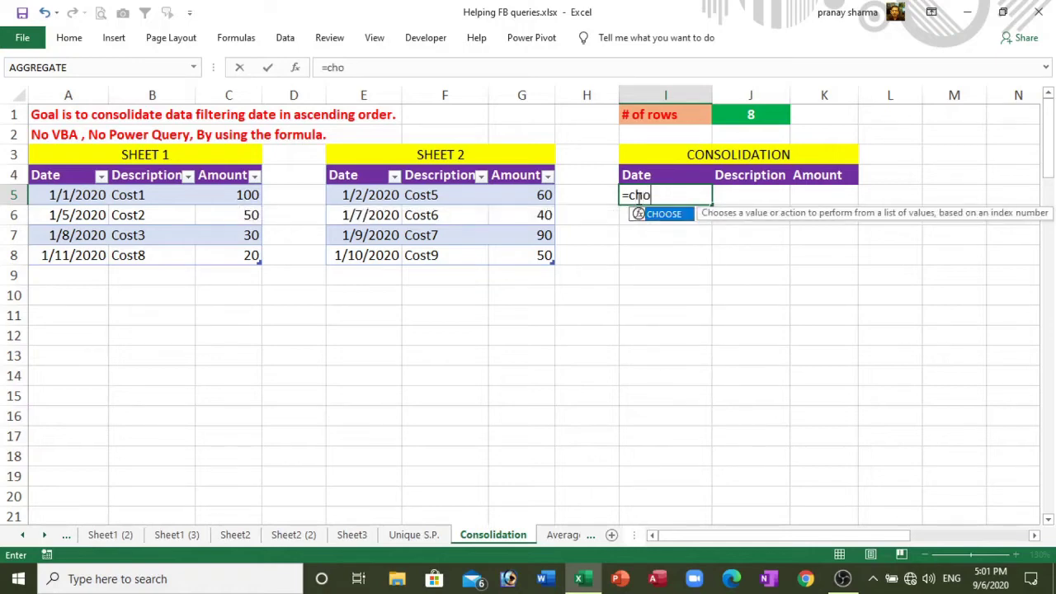
key("Tab")
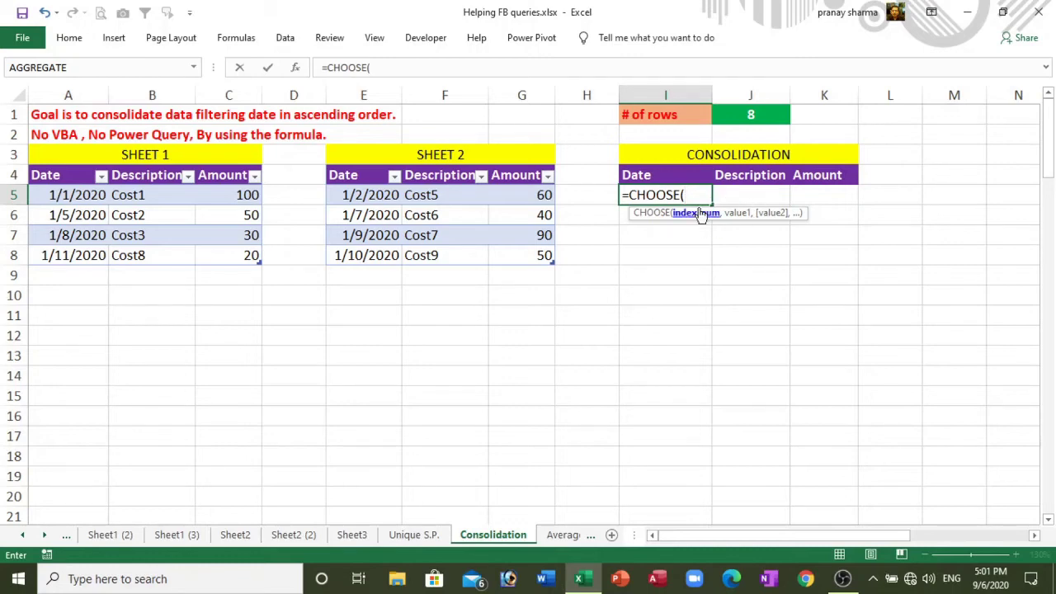
type("{")
type("1,2},")
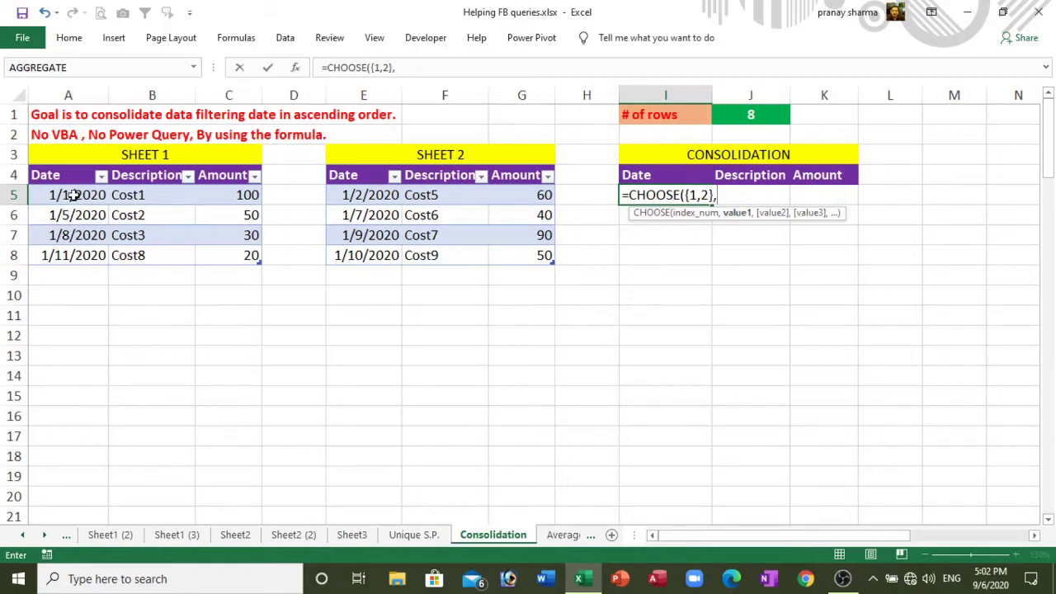
left_click_drag(74, 195, 70, 255)
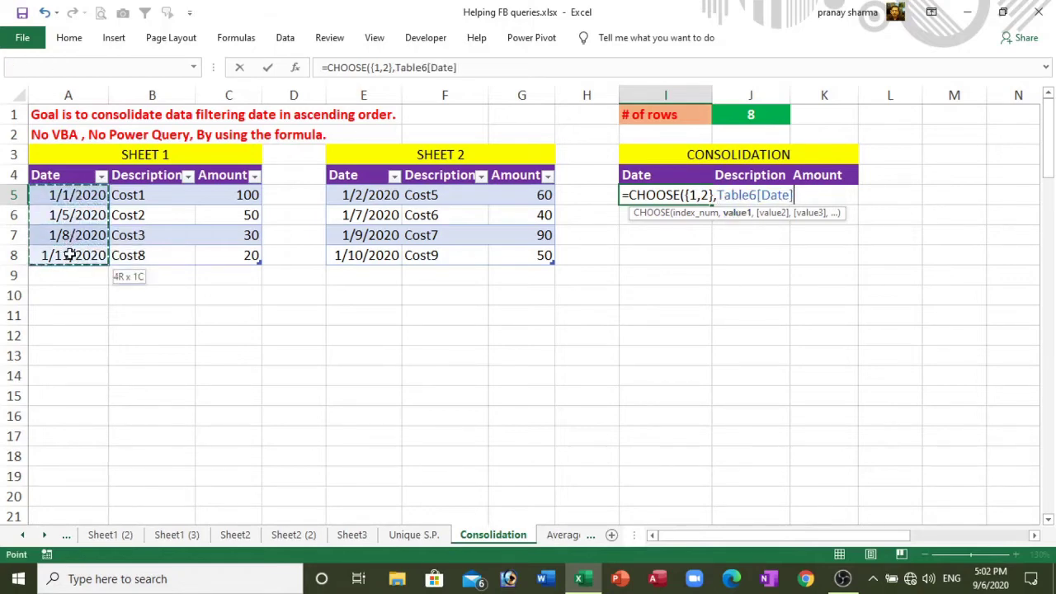
type(",")
left_click_drag(354, 194, 366, 258)
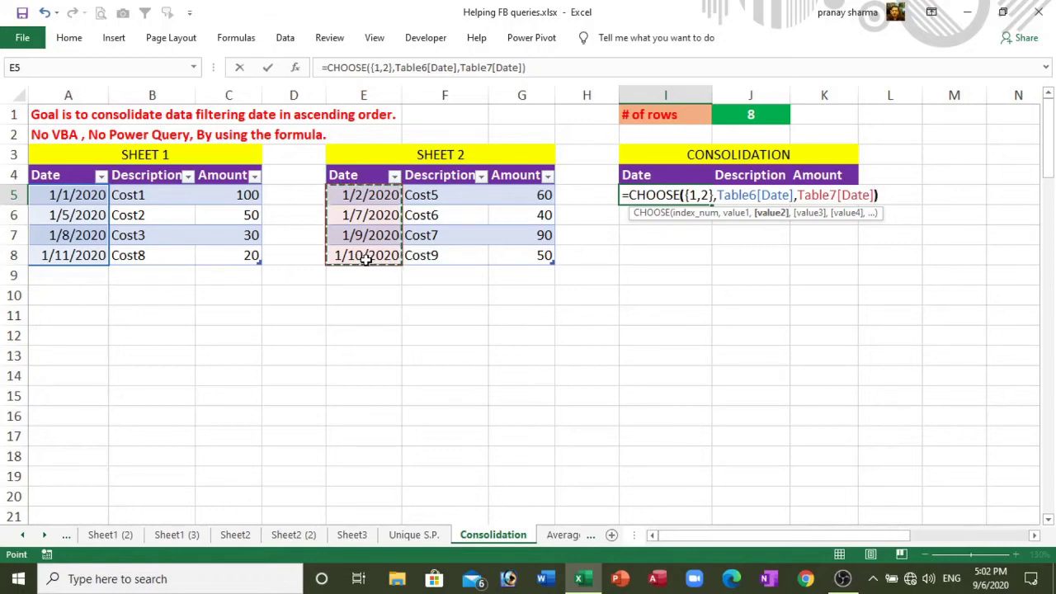
type(")")
key("F9")
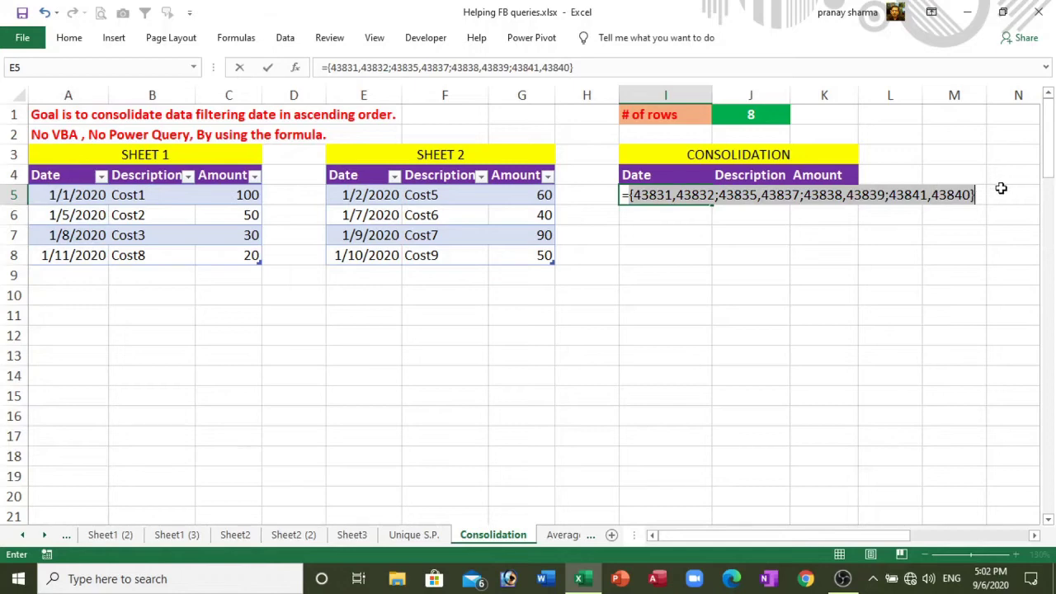
key("ctrl+z")
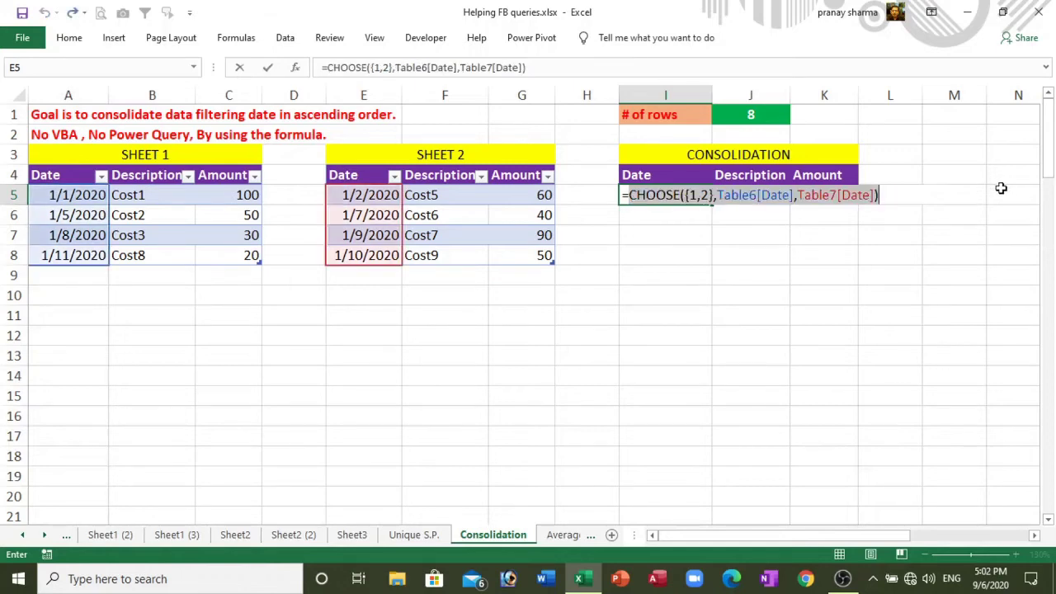
Step: Wrap the I5 CHOOSE formula in AGGREGATE with function 15 (SMALL) and option 6 (ignore errors)
left_click(325, 66)
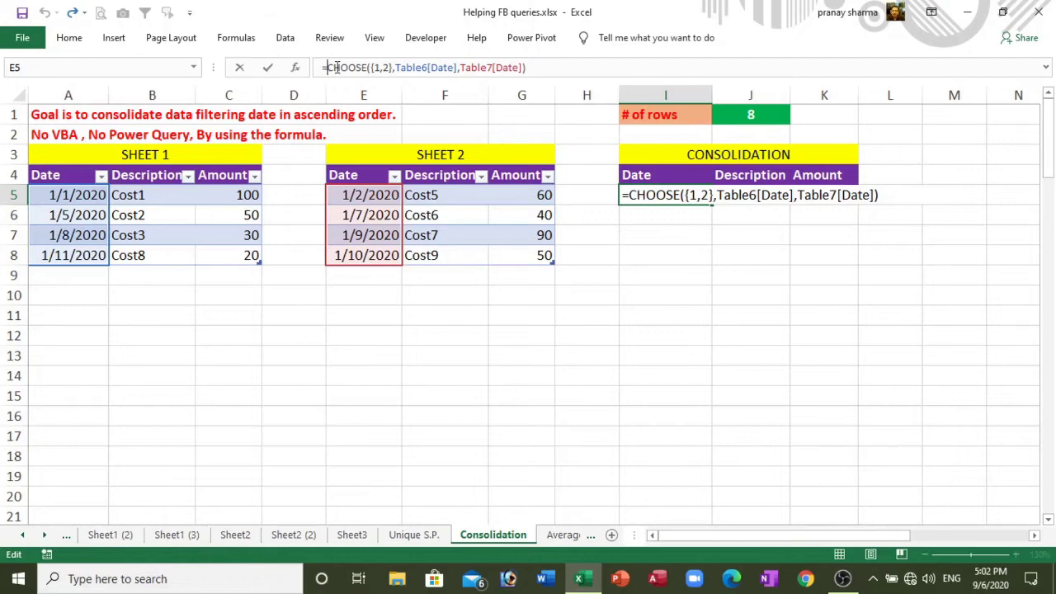
type("a")
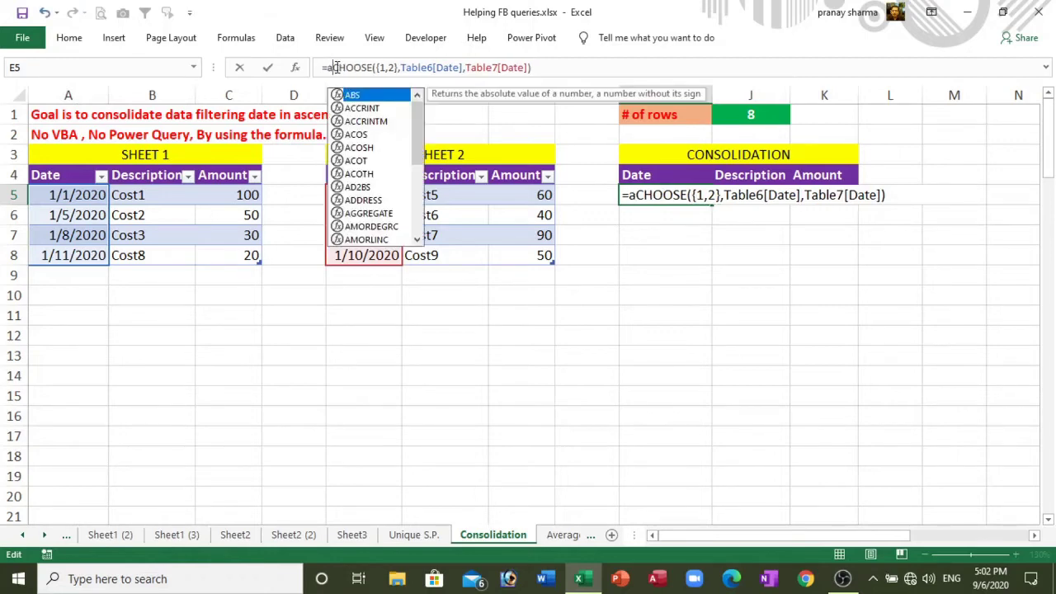
type("gg")
key("Tab")
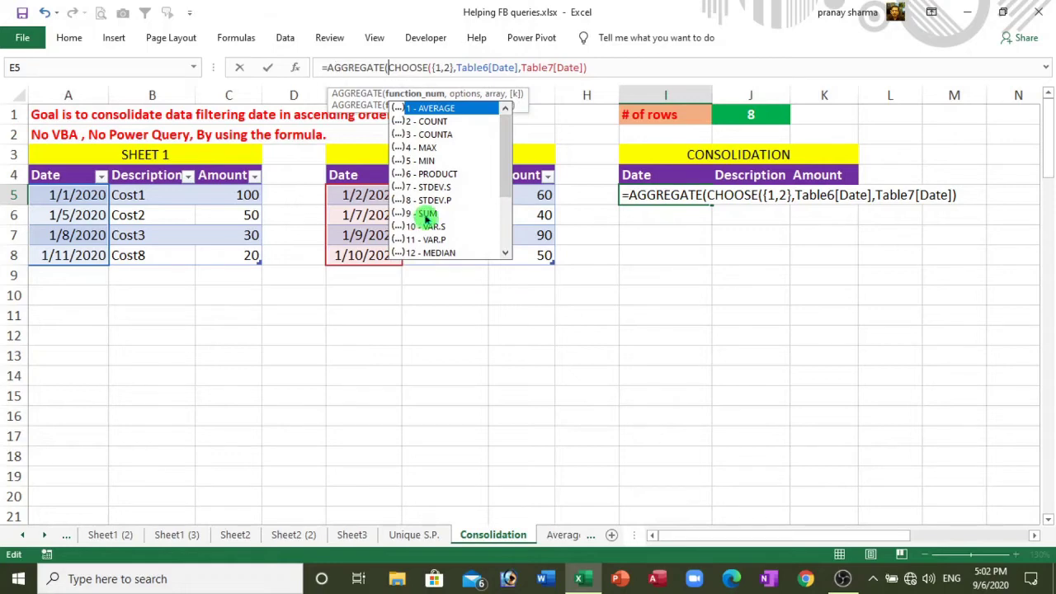
left_click(506, 254)
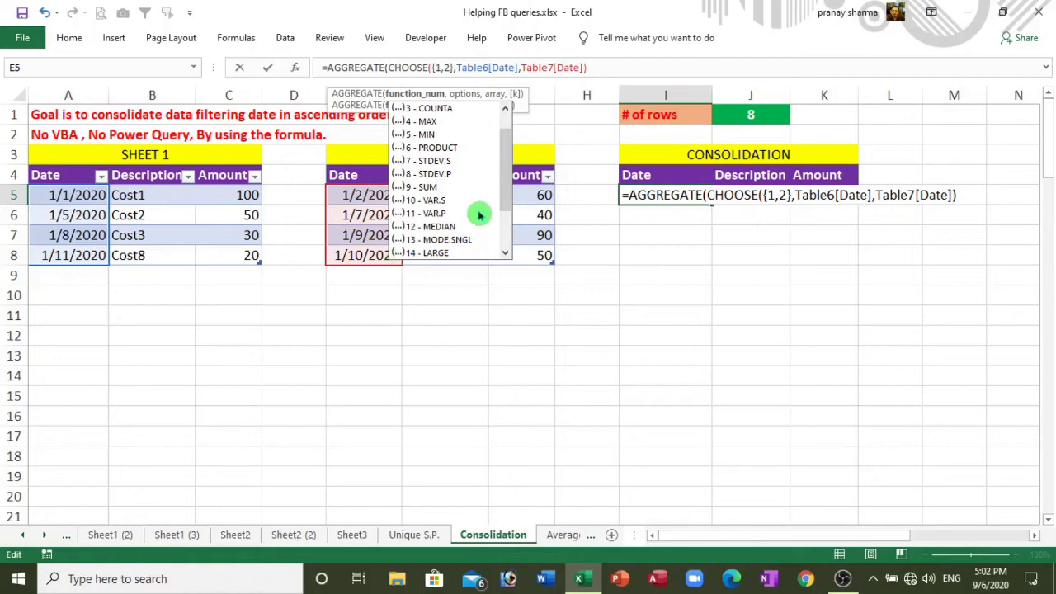
left_click(507, 255)
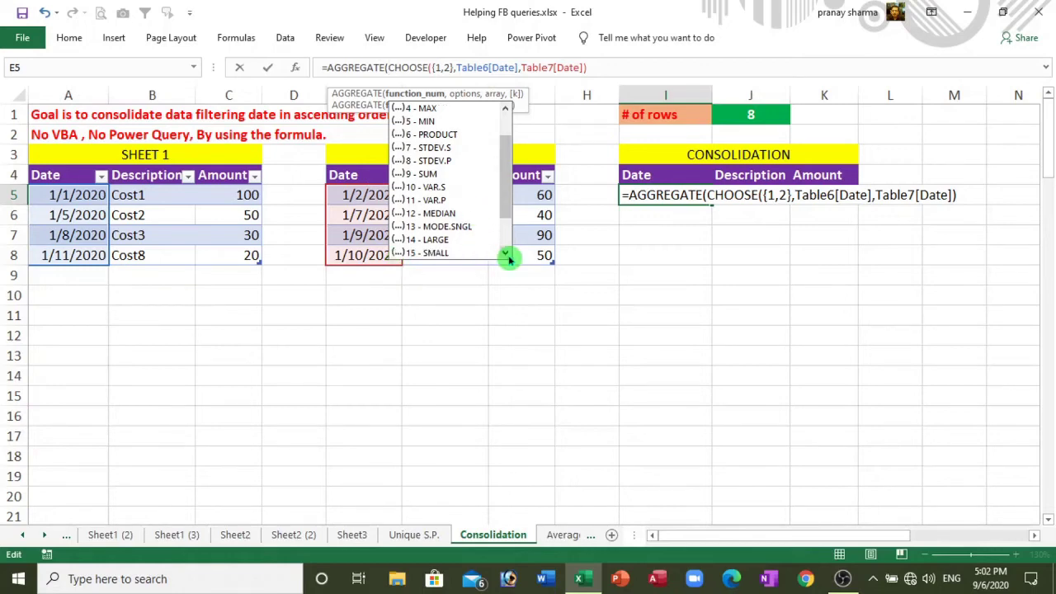
left_click(507, 255)
left_click(443, 240)
double_click(443, 240)
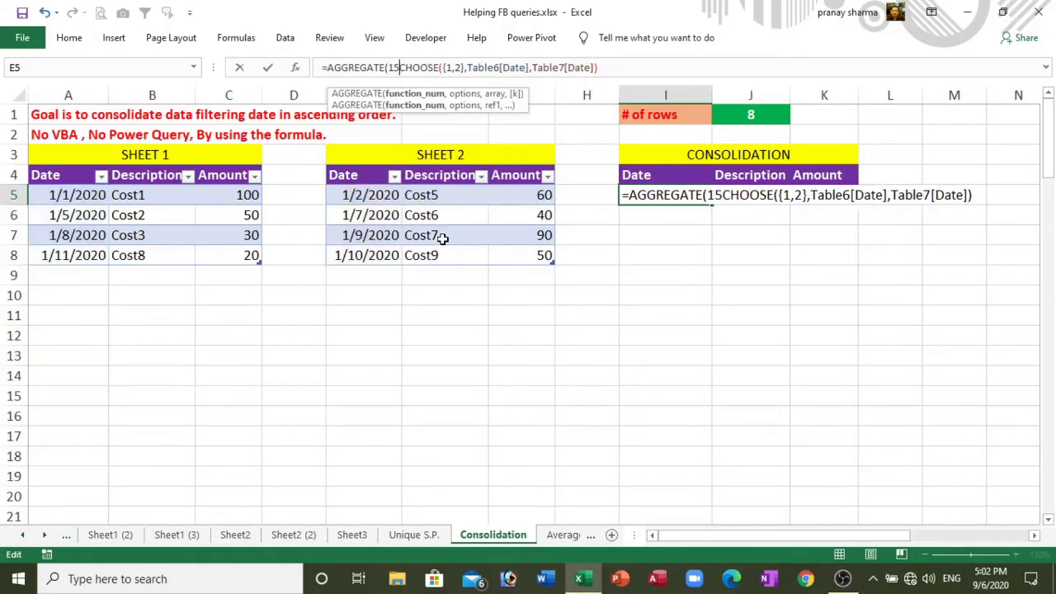
type(",")
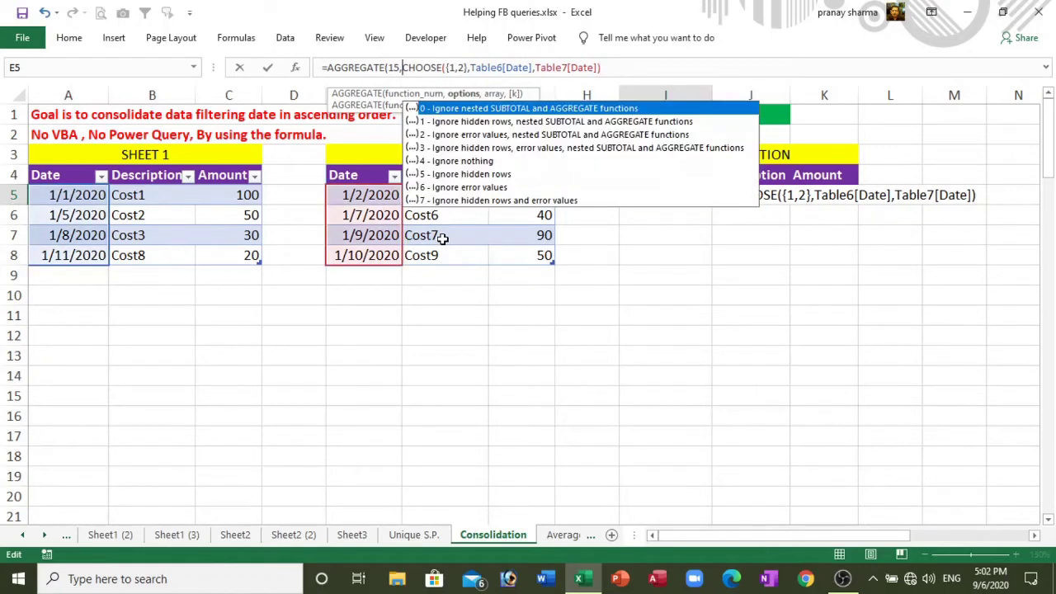
left_click(485, 188)
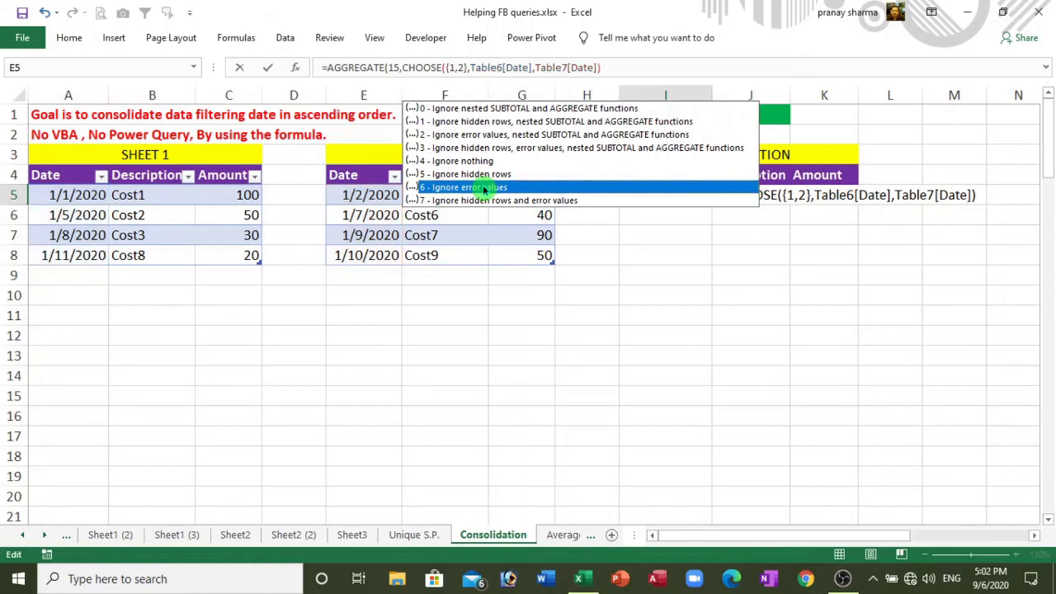
double_click(485, 188)
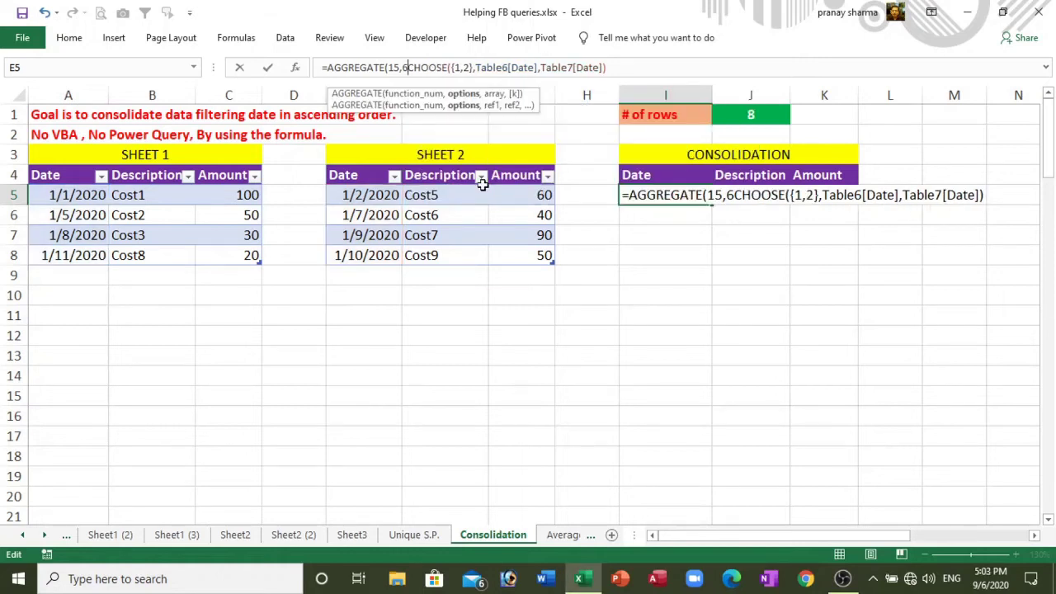
Step: Add ROWS($I$5:I5) as the AGGREGATE k argument
type(",")
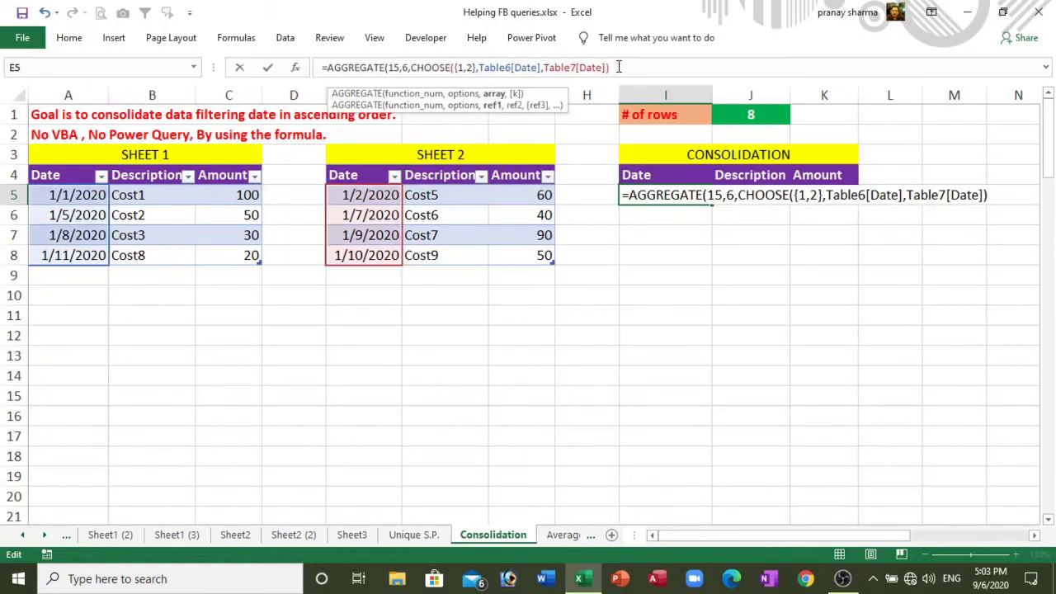
type(",")
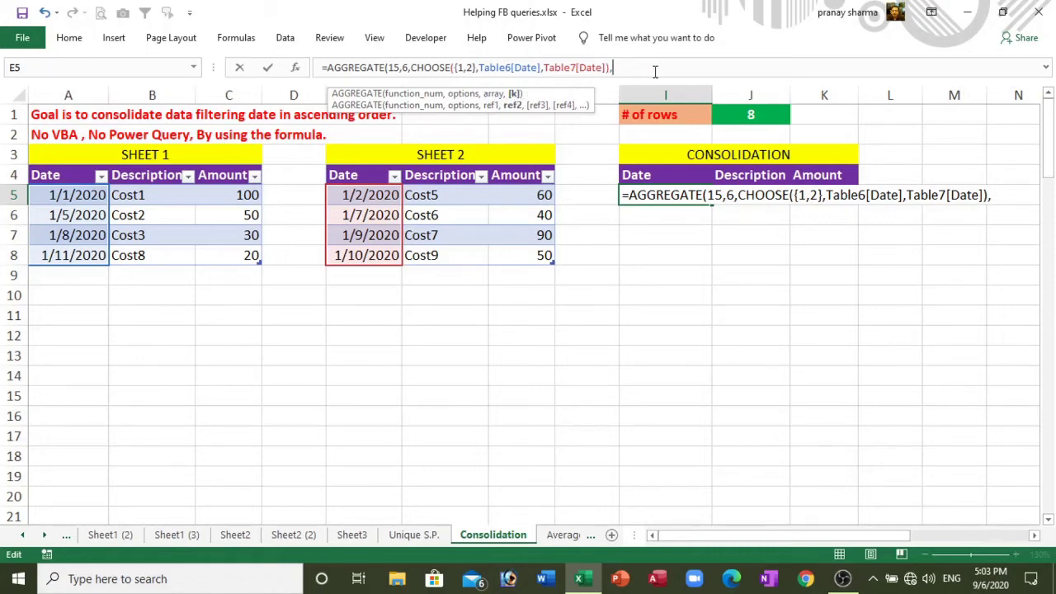
type("rows")
key("Tab")
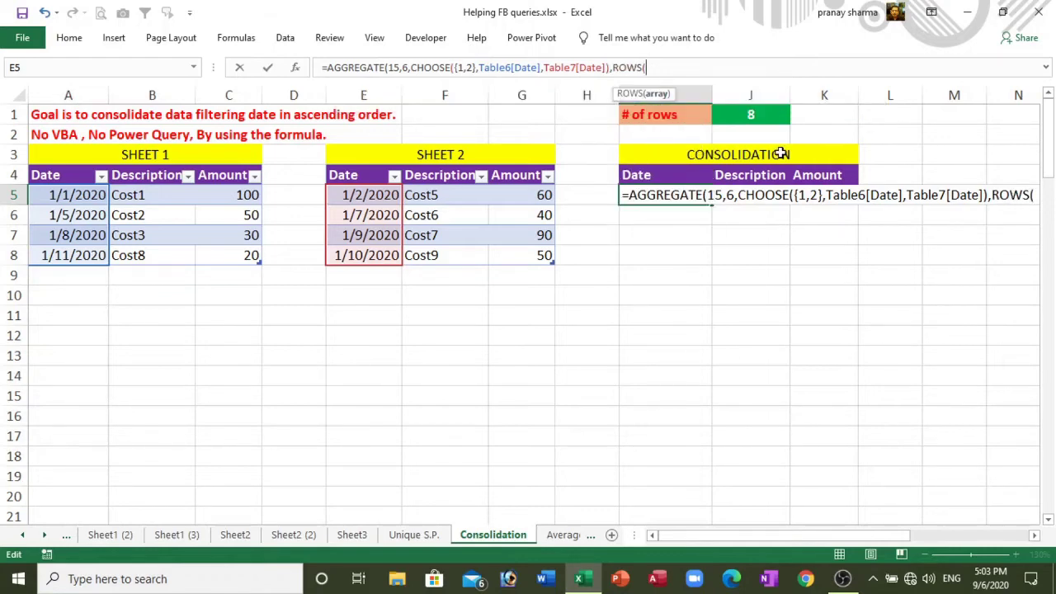
type("i")
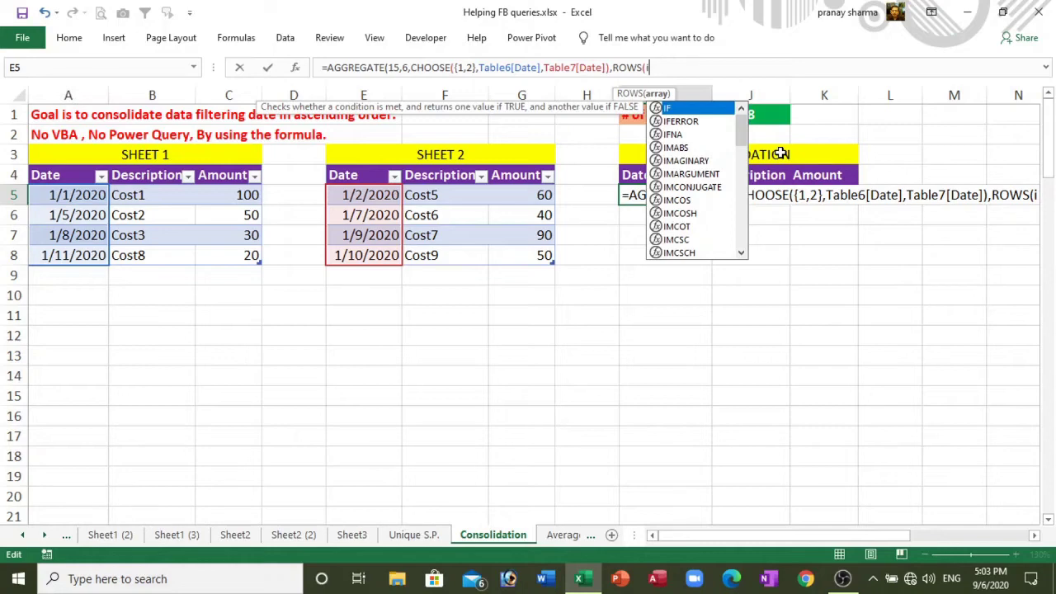
type("5:")
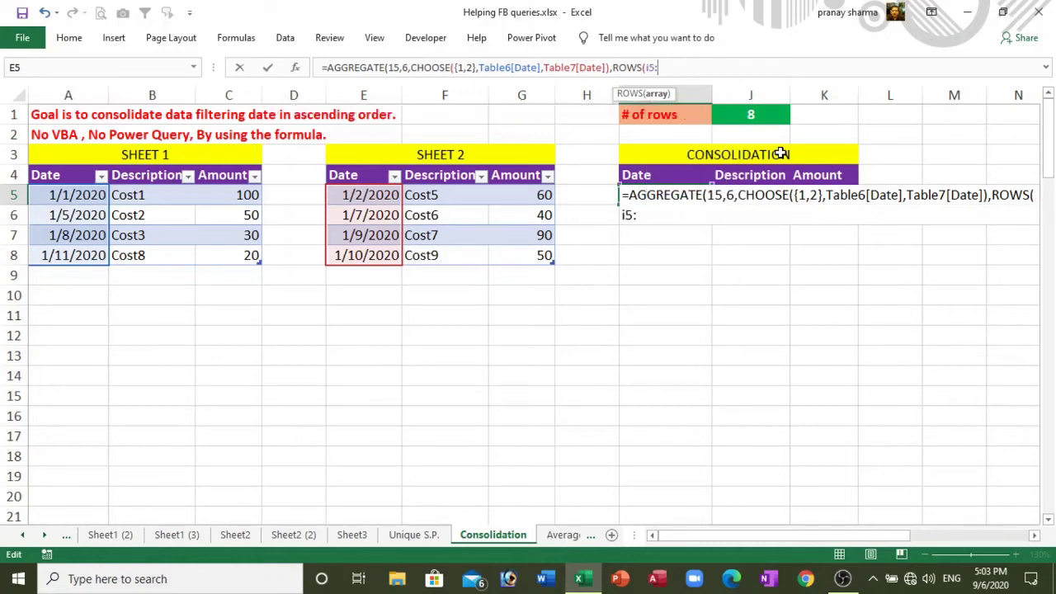
type("i5")
type(")")
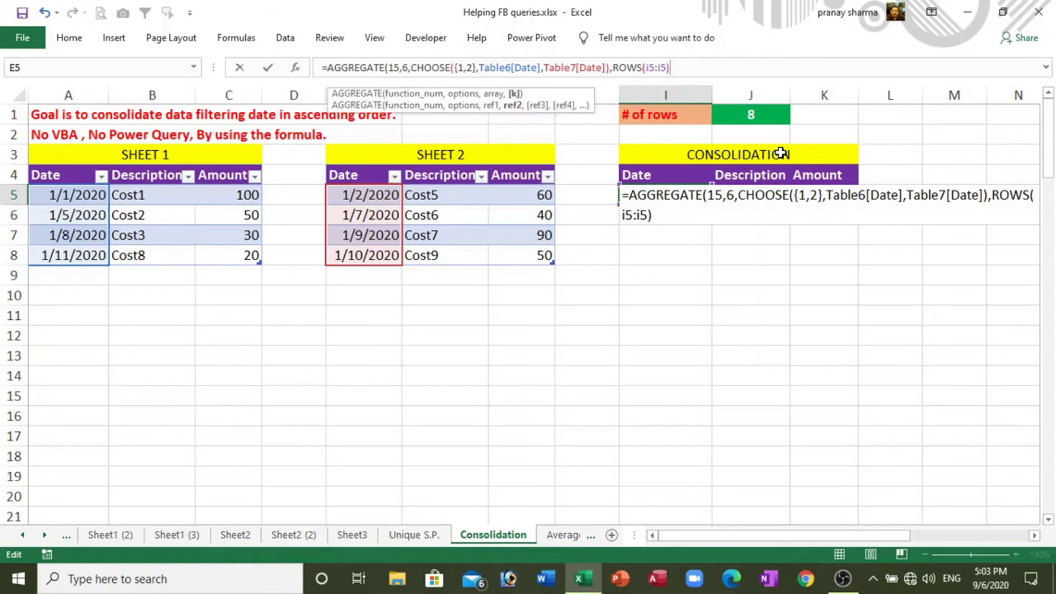
type(")")
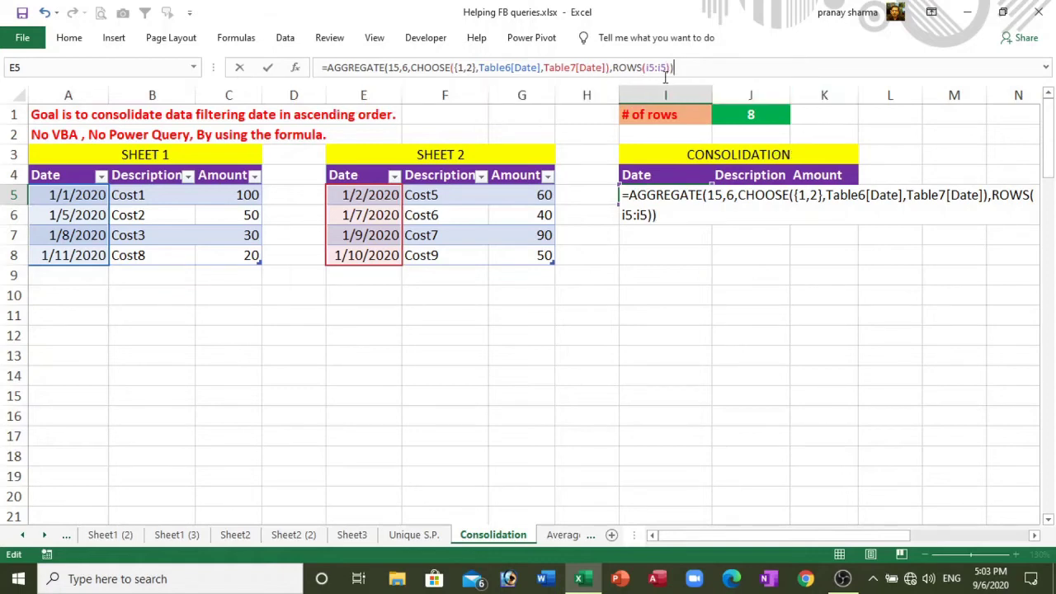
left_click(652, 70)
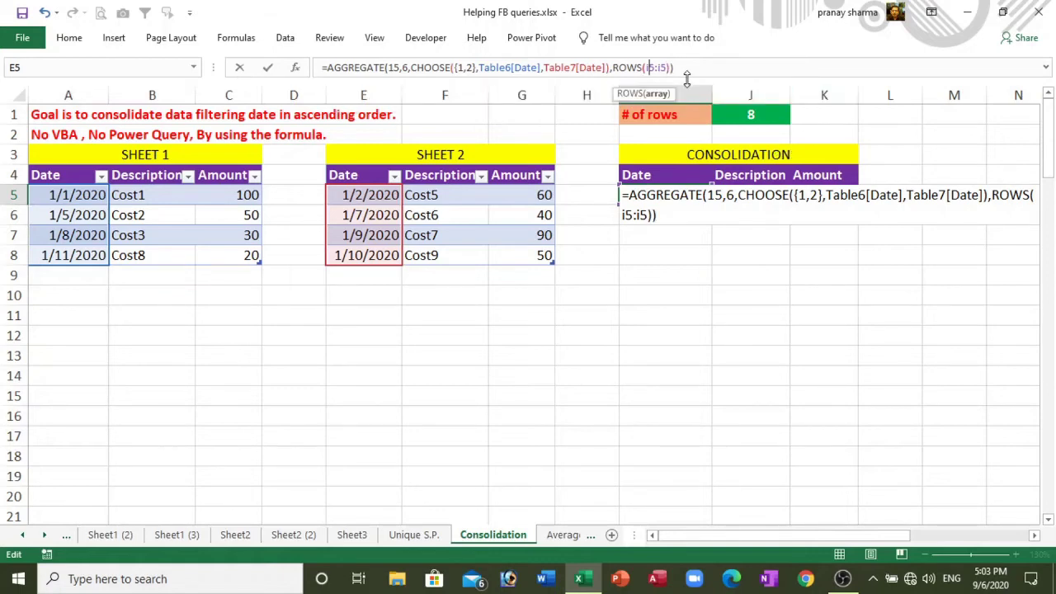
key("F4")
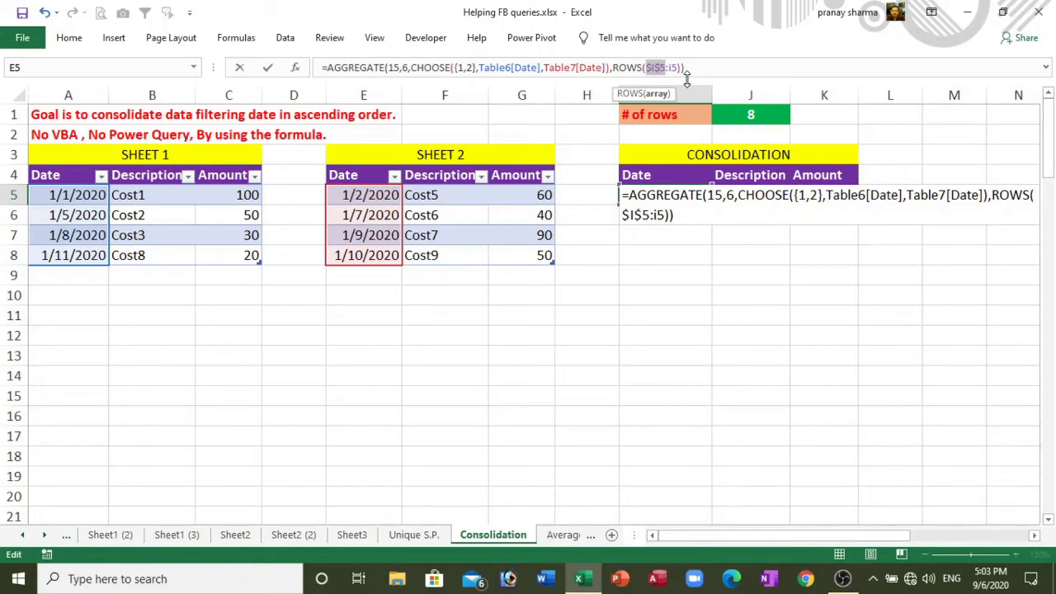
left_click(707, 67)
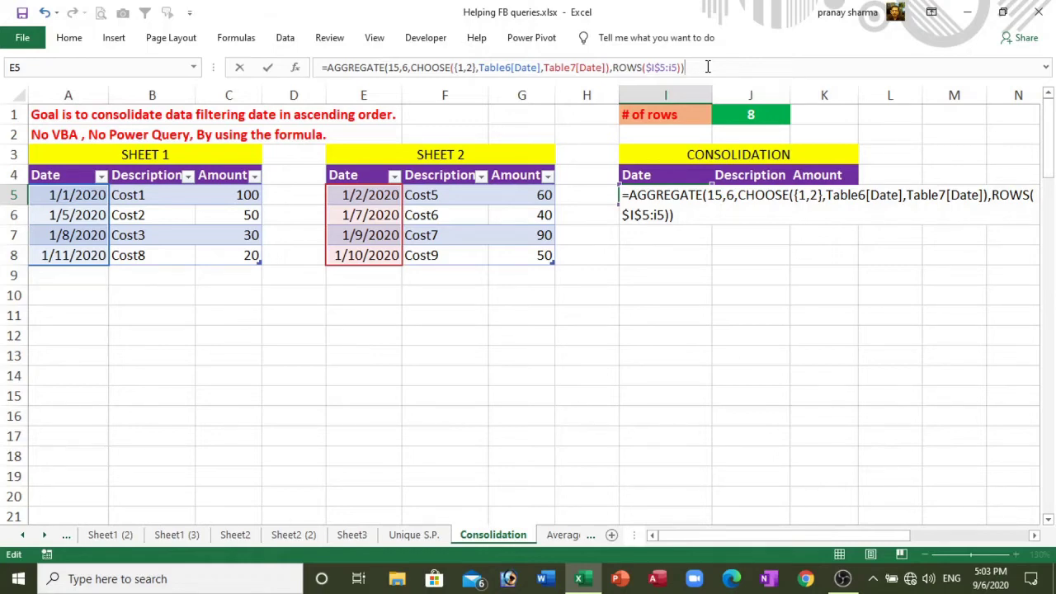
Step: Commit the I5 AGGREGATE formula, fill it down to I15, and select its ROWS counter
key("ctrl+Return")
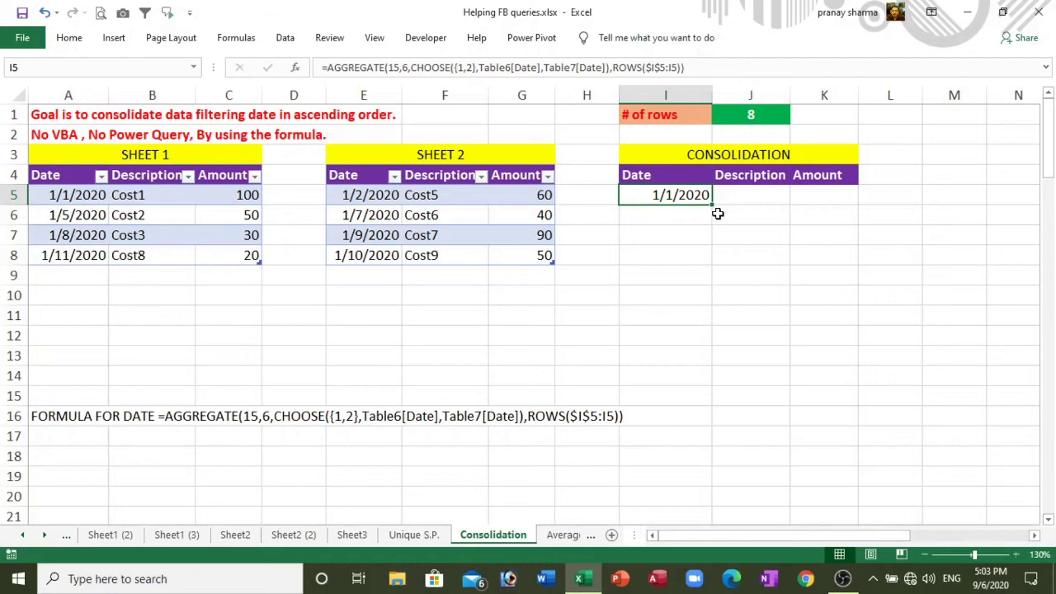
left_click_drag(713, 205, 742, 397)
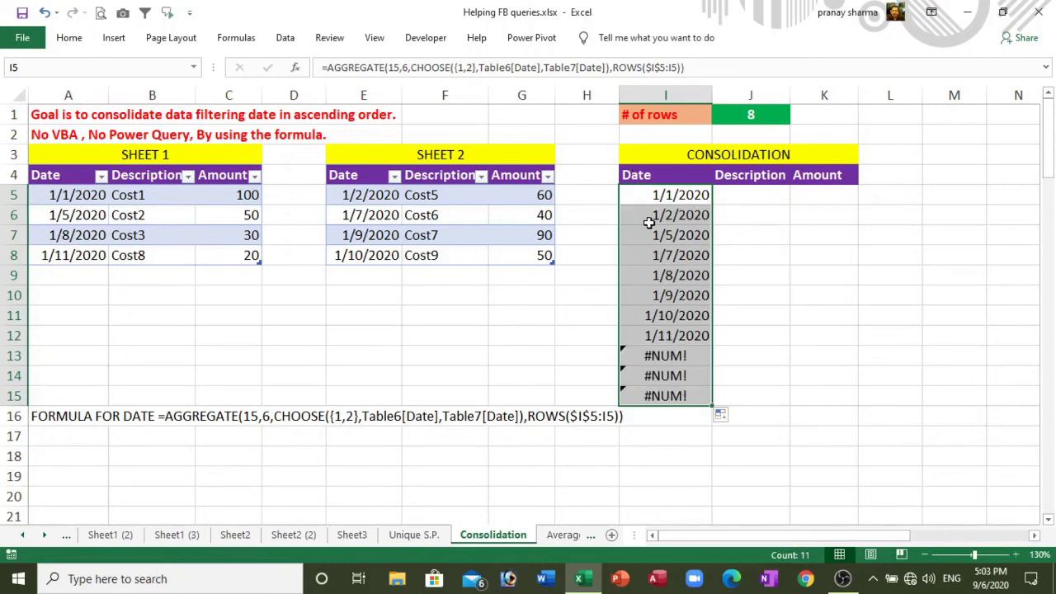
left_click(652, 198)
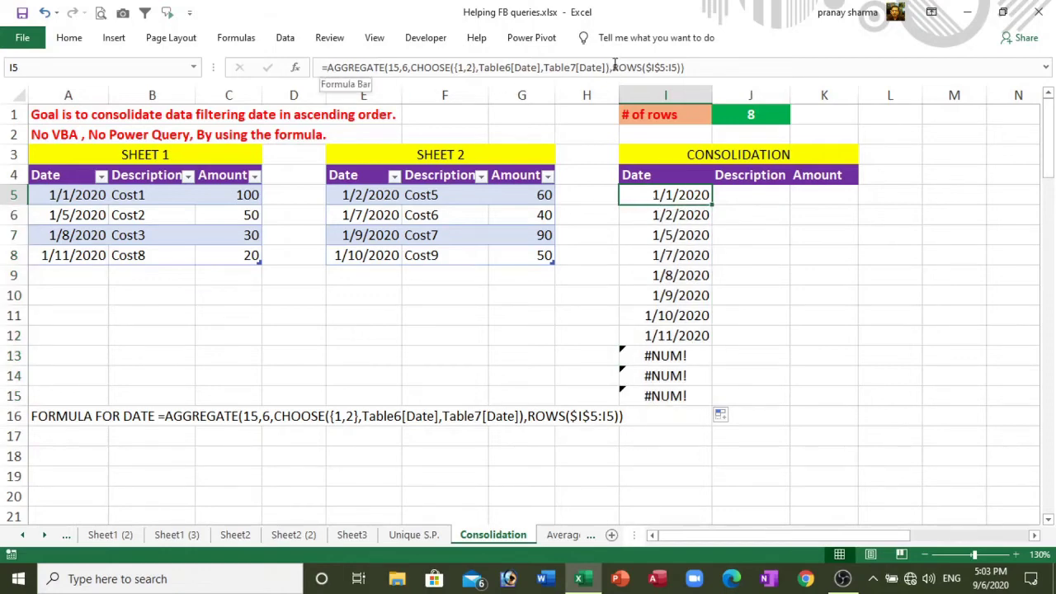
left_click_drag(613, 65, 684, 66)
key("ctrl+c")
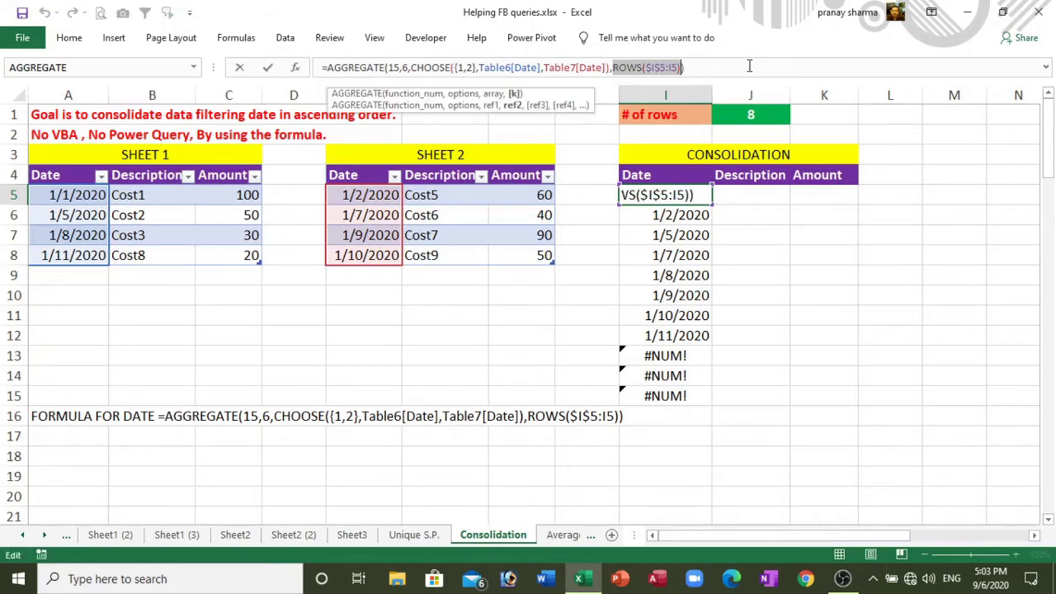
Step: Wrap the I5 date formula in IF(ROWS($I$5:I5)>$J$1,"",…) and fill it down to I15
key("Escape")
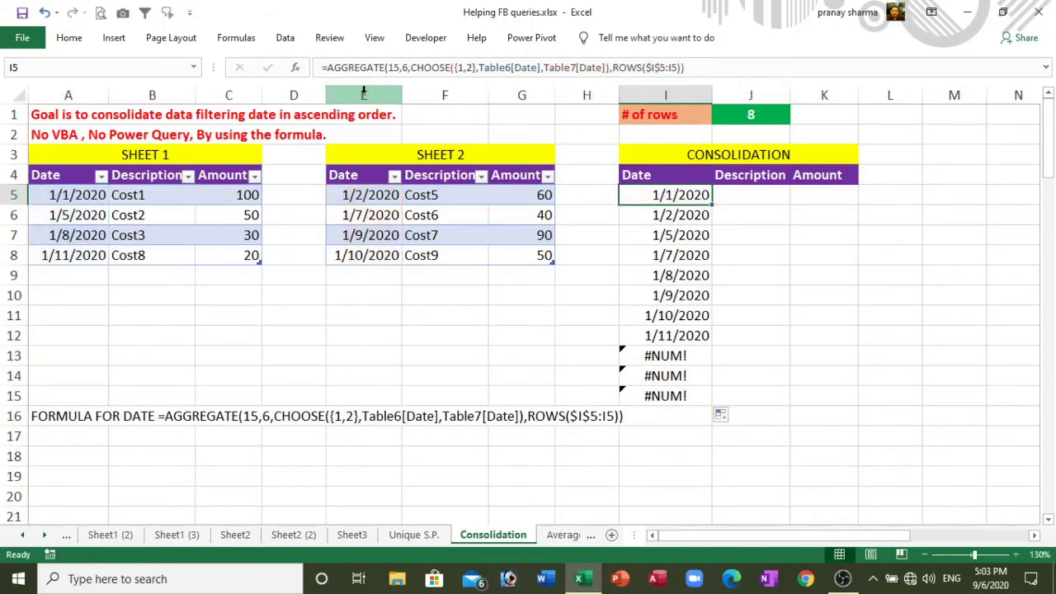
left_click(326, 67)
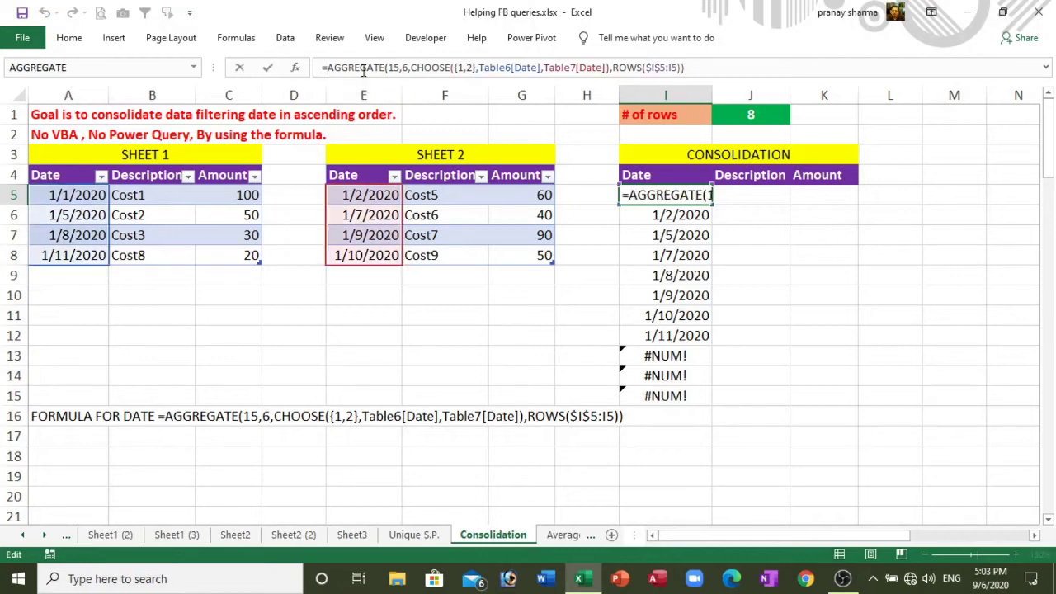
type("IF(")
key("ctrl+v")
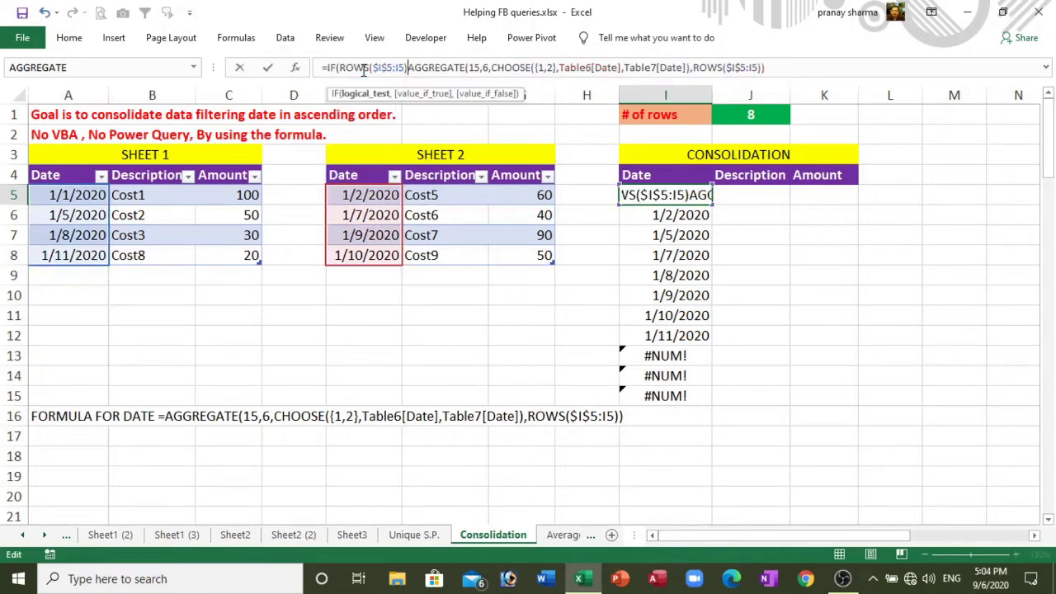
type(">")
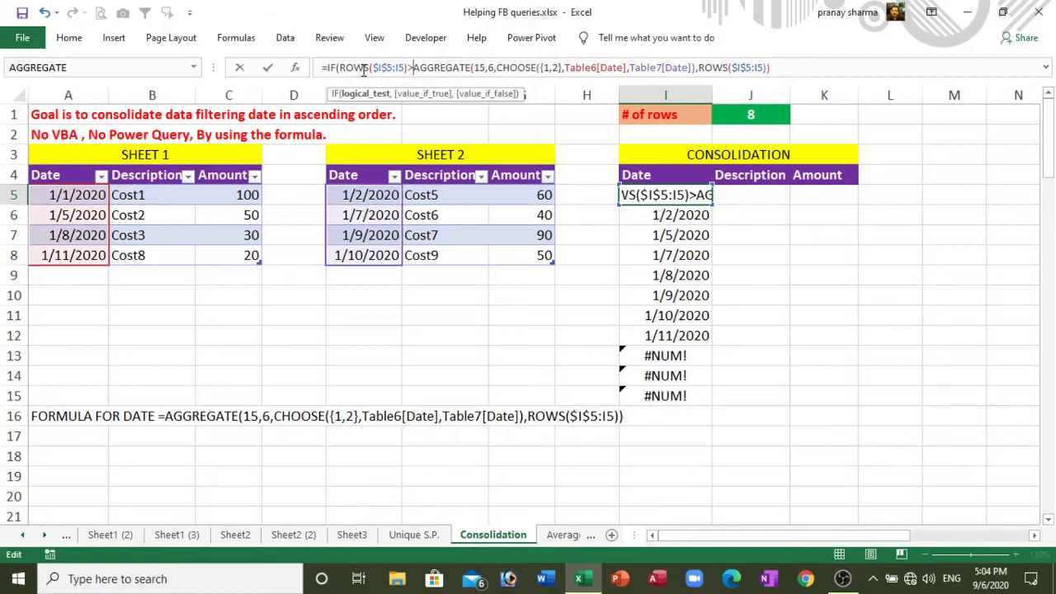
left_click(746, 107)
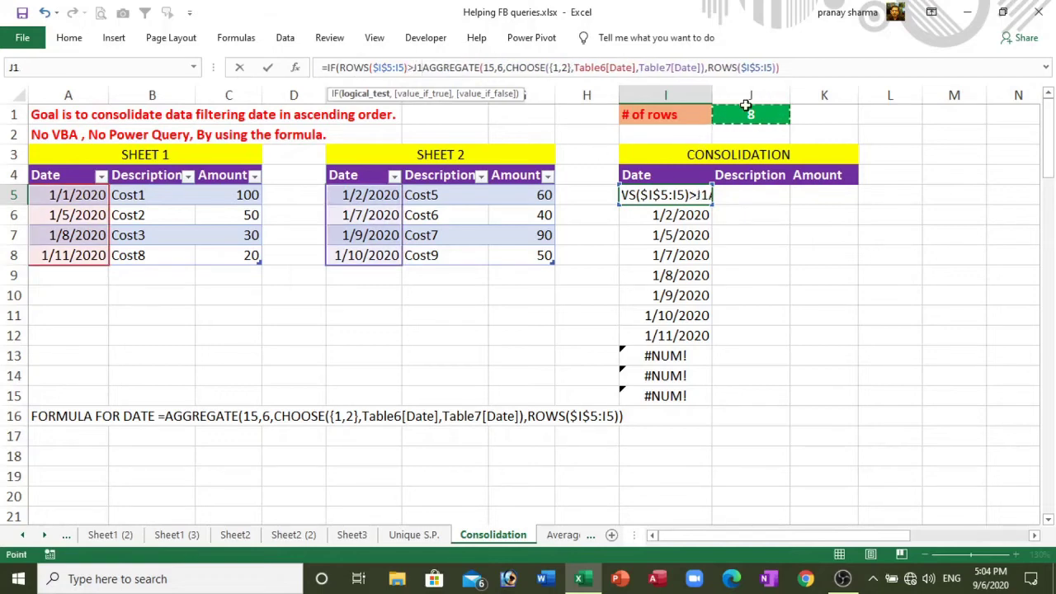
key("F4")
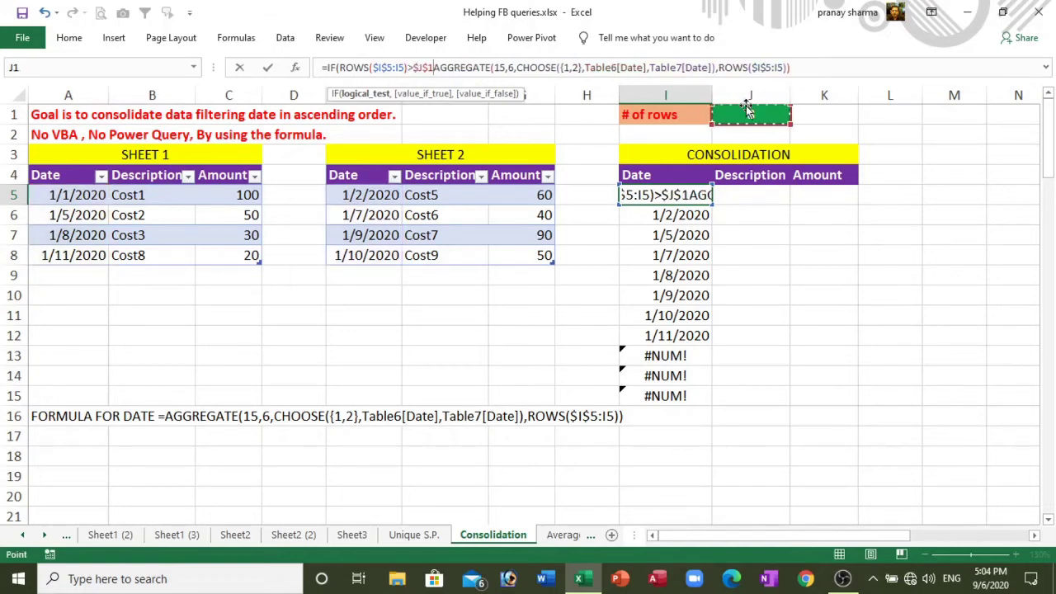
type(",\"\",")
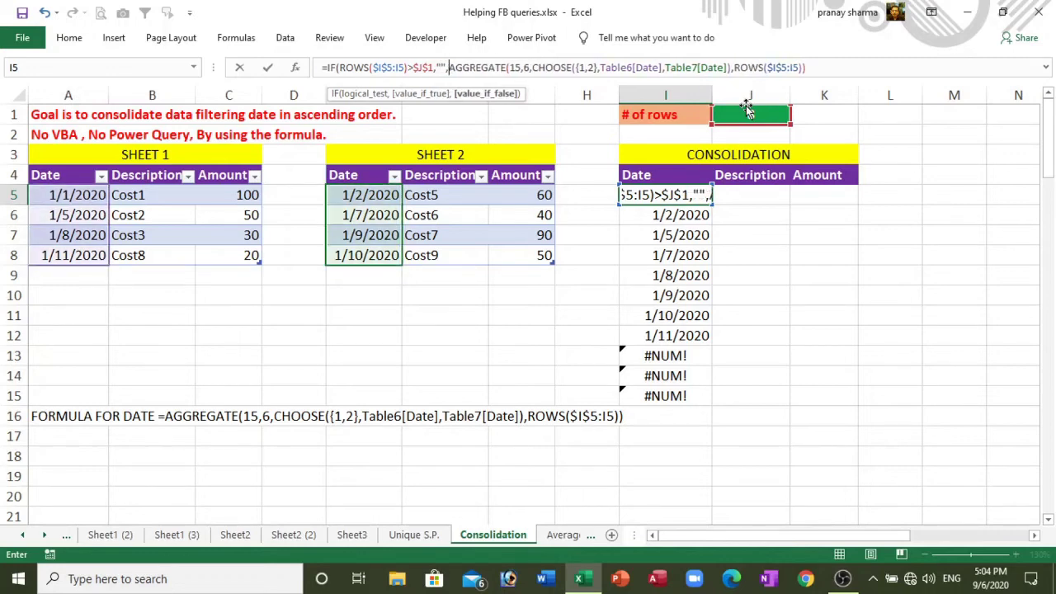
left_click(869, 66)
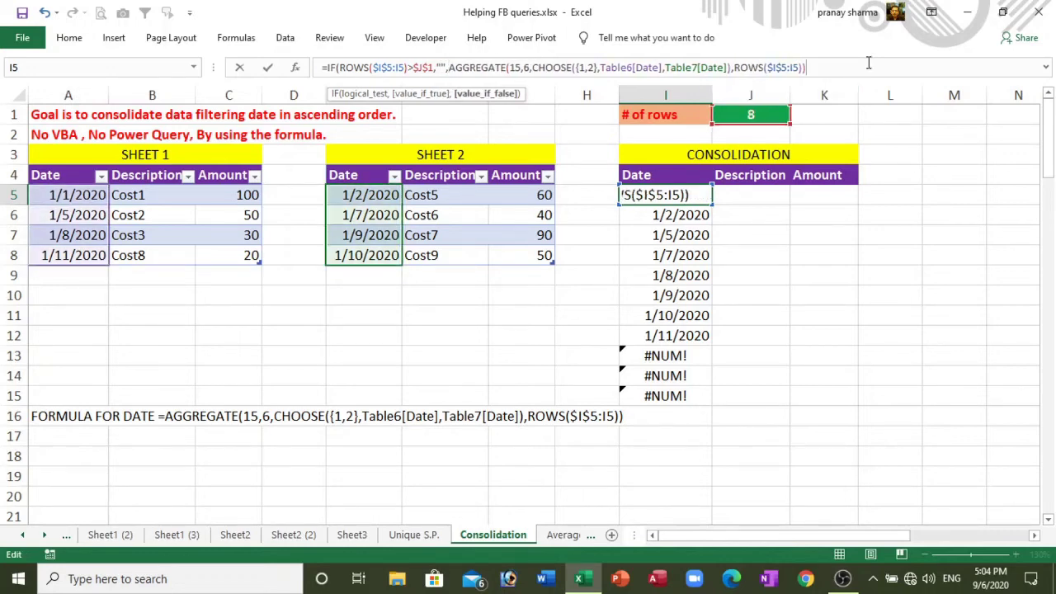
type(")")
key("ctrl+Return")
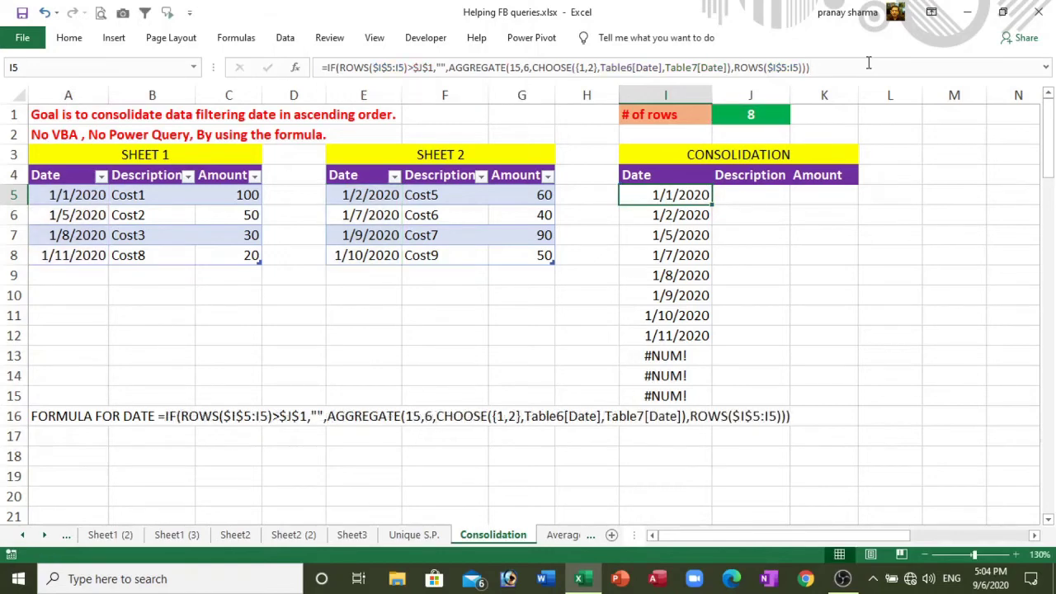
left_click_drag(711, 206, 731, 399)
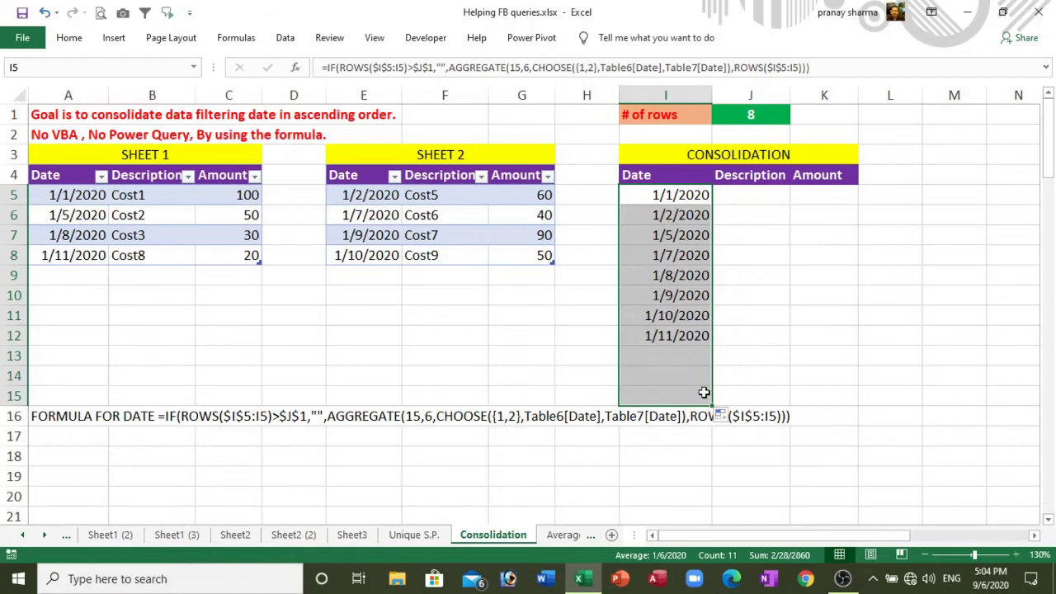
left_click(740, 195)
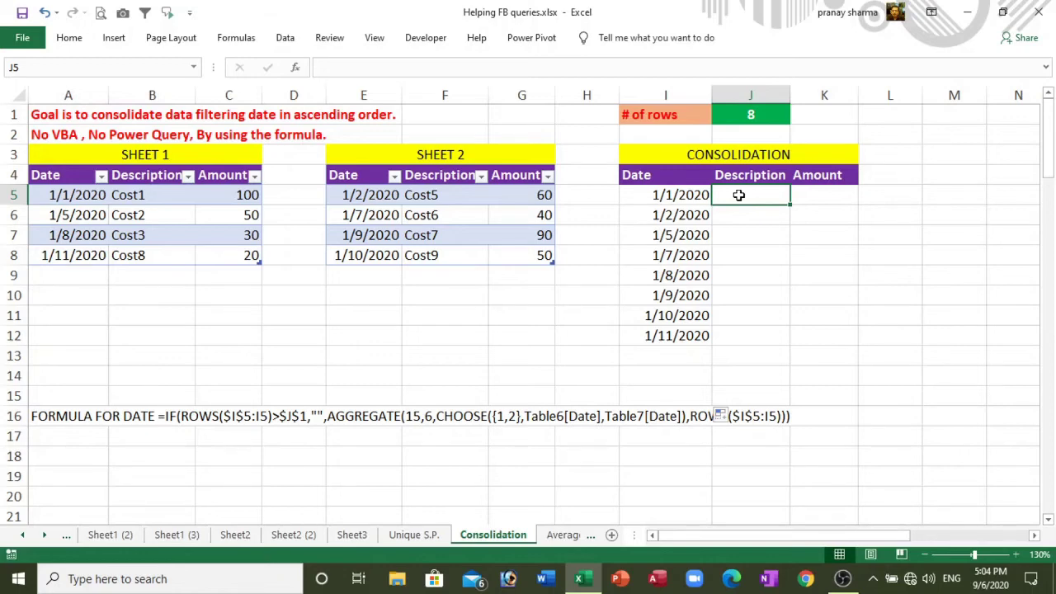
Step: Enter =INDEX(Table6[Description],MATCH($I5,Table6[Date],0)) in J5
type("=in")
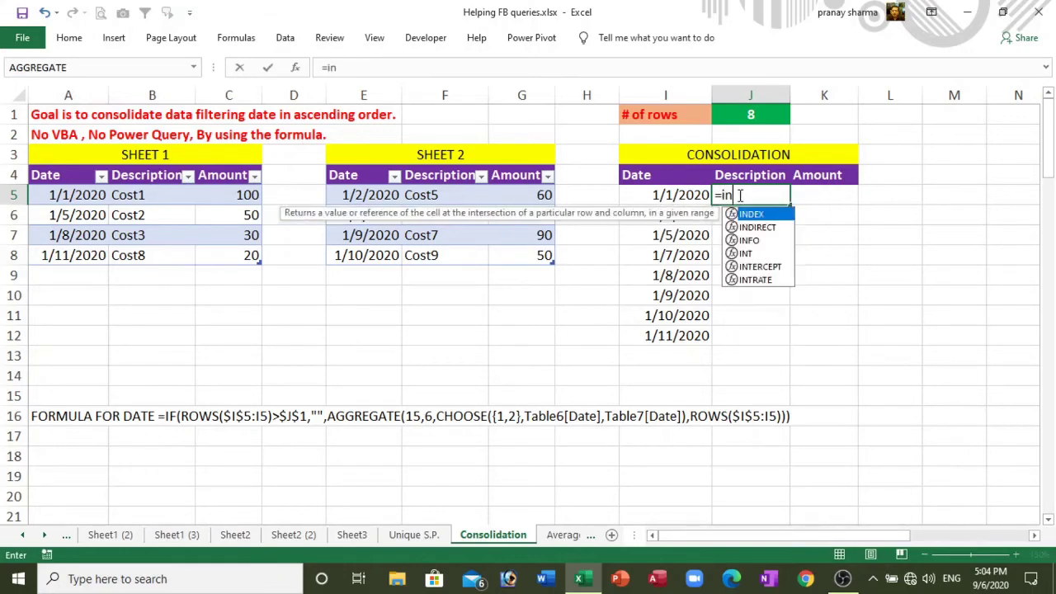
type("dex")
key("Tab")
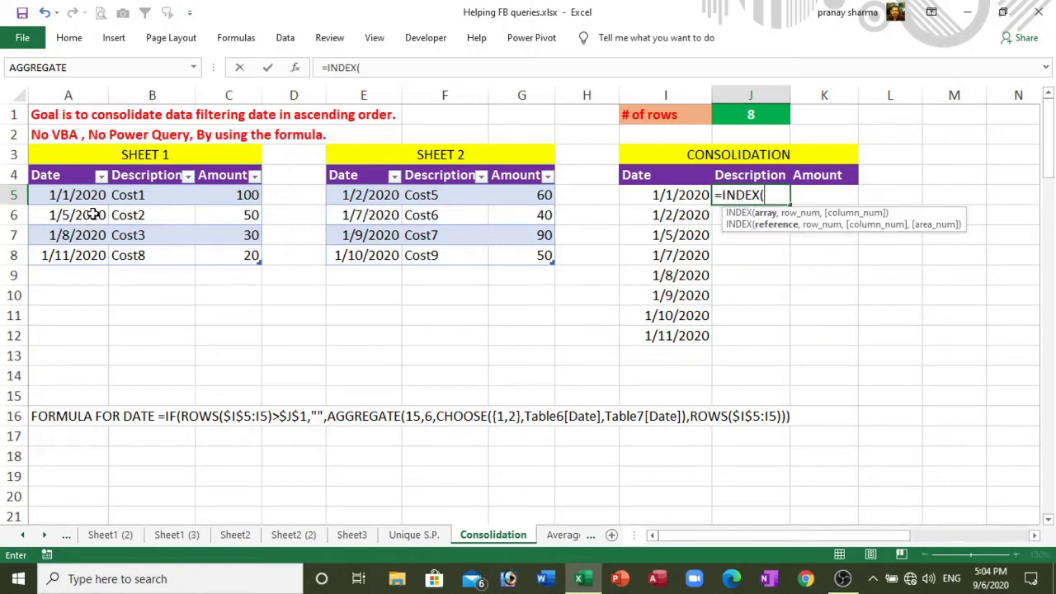
left_click_drag(141, 193, 141, 254)
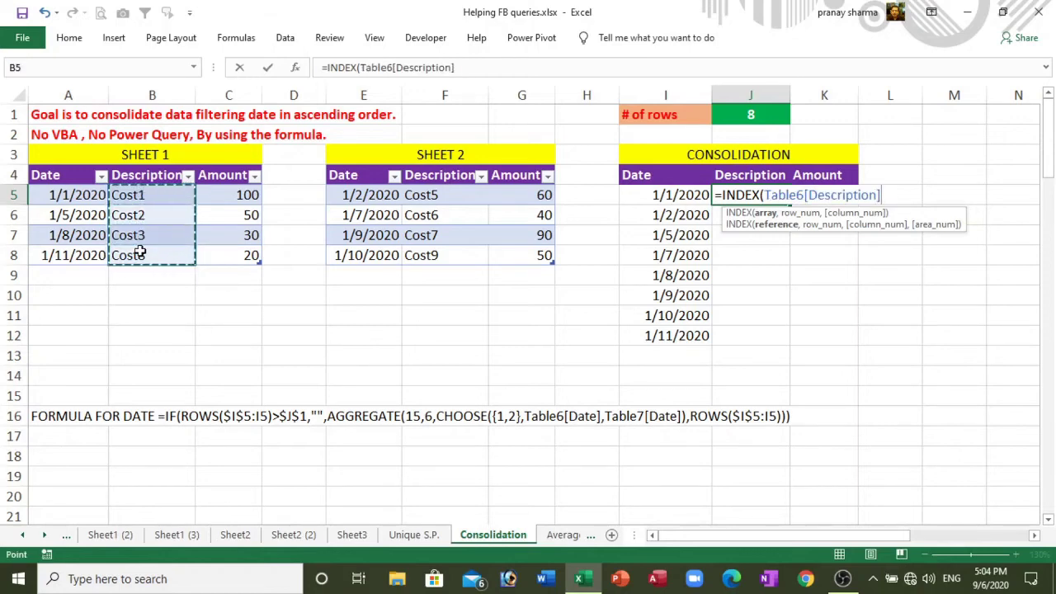
type(",")
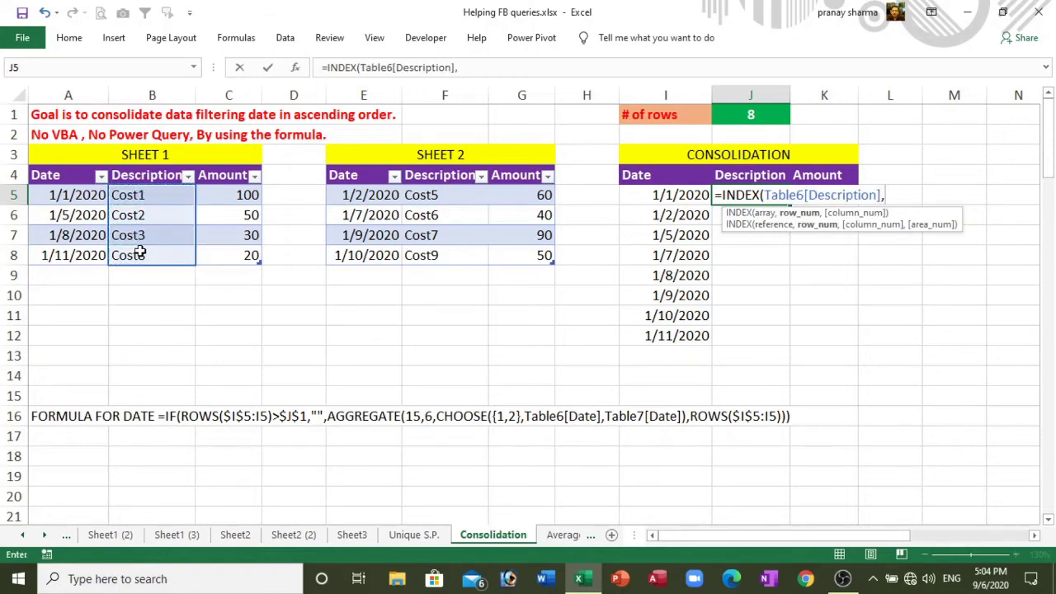
type("match(")
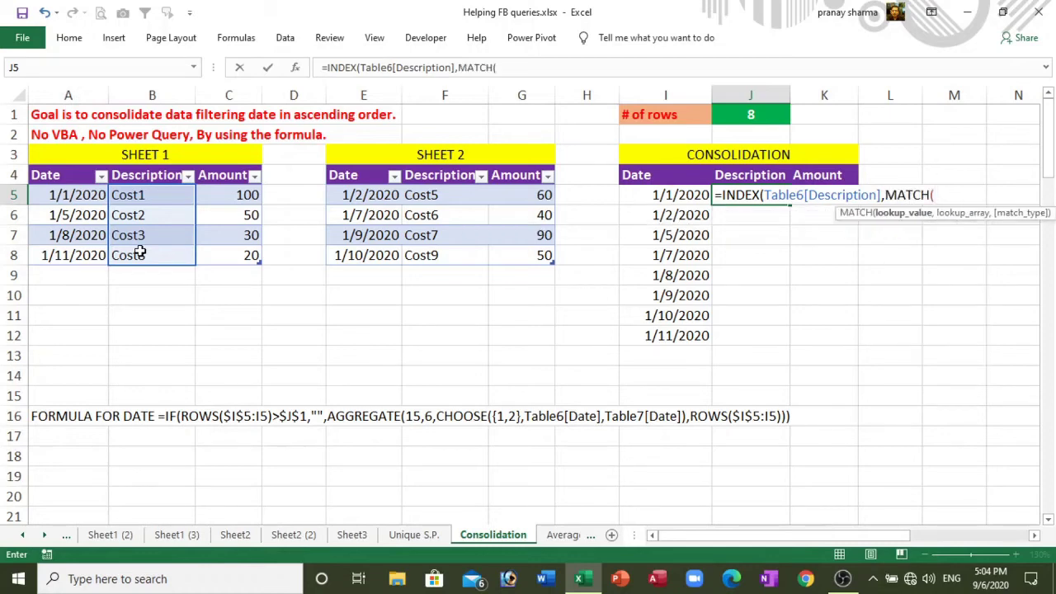
left_click(640, 198)
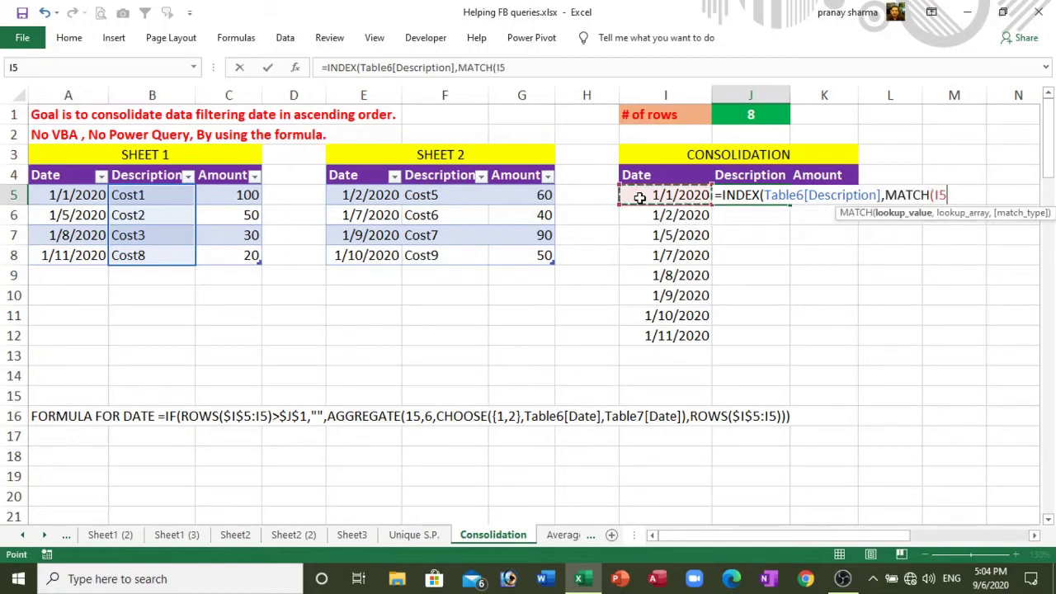
key("F4")
key("F4")
key("F4")
type("$I5,")
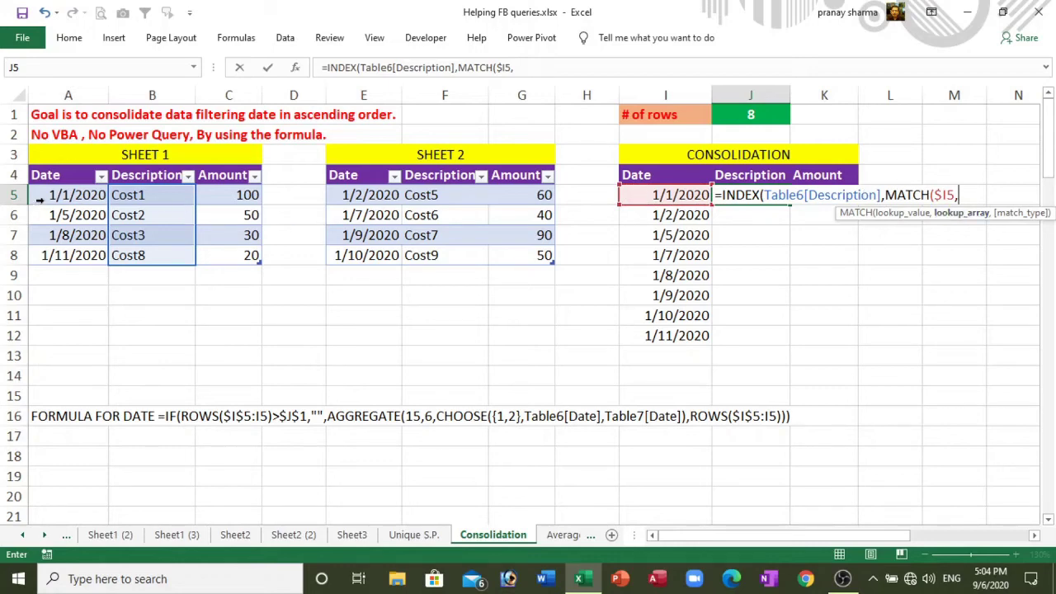
left_click(53, 196)
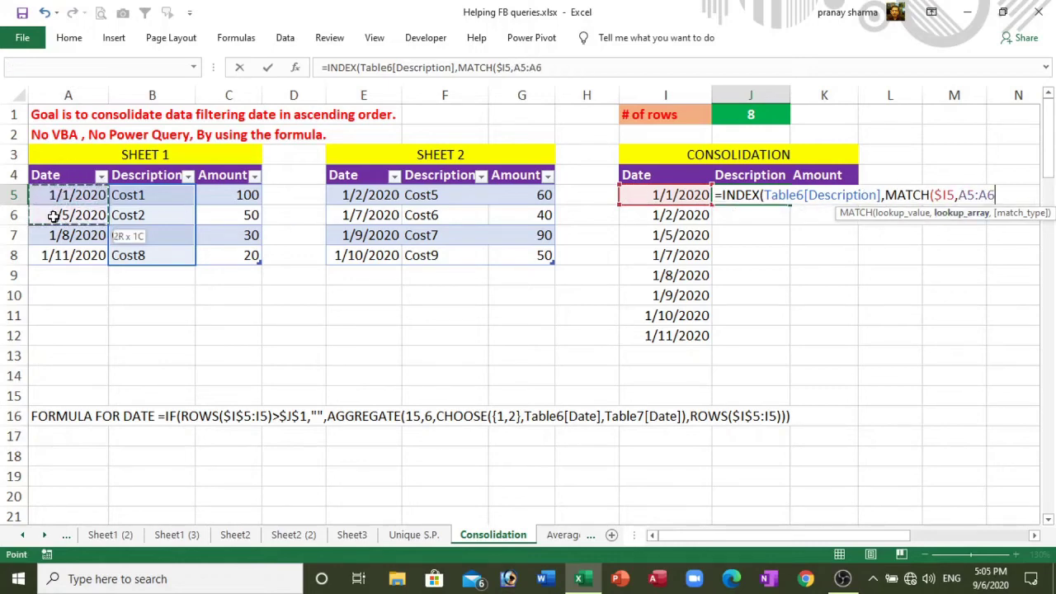
left_click_drag(52, 215, 62, 258)
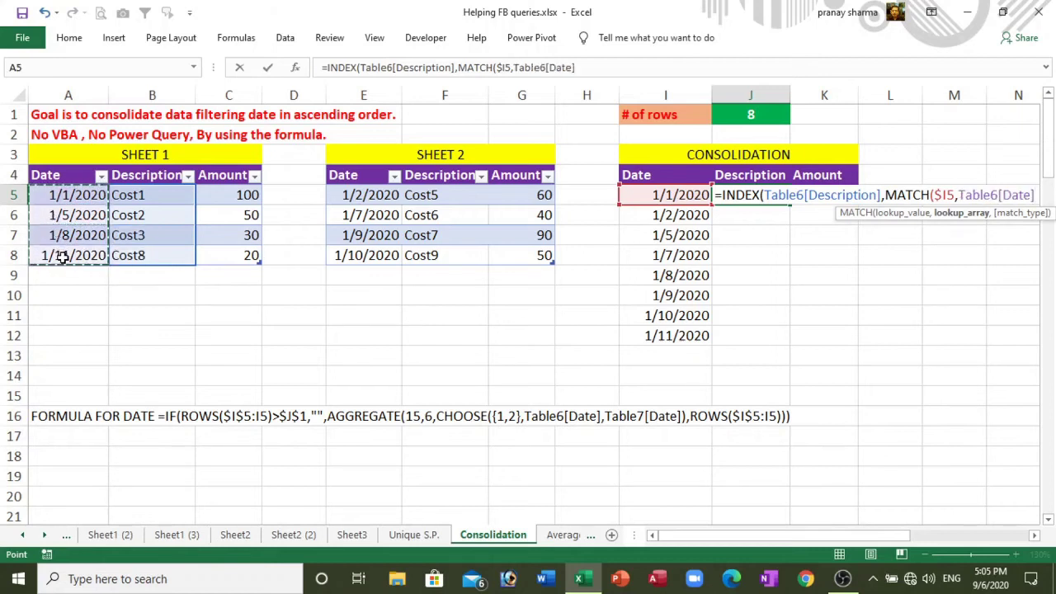
type(",")
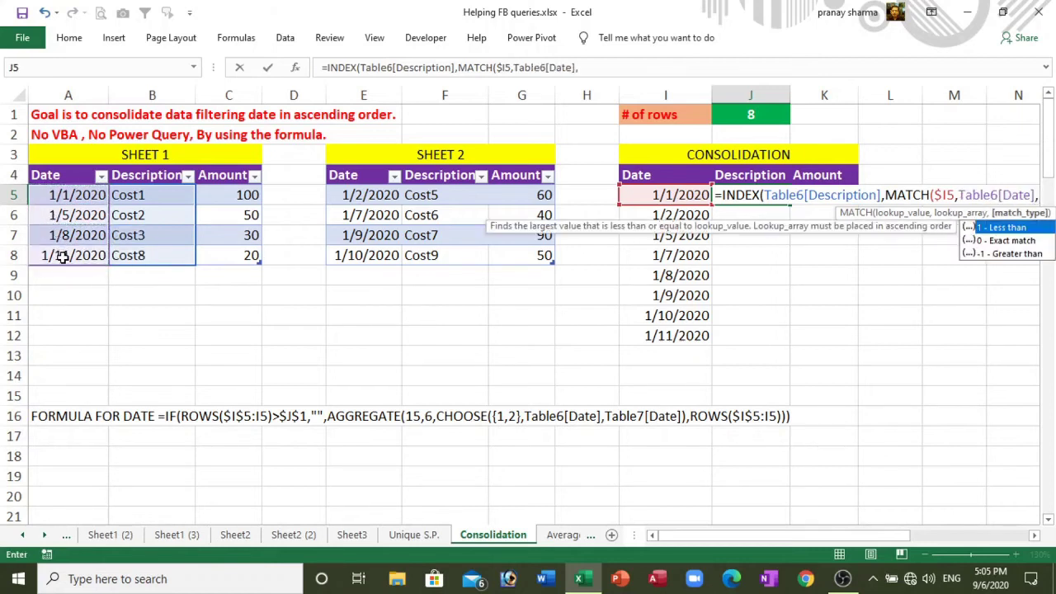
type("0")
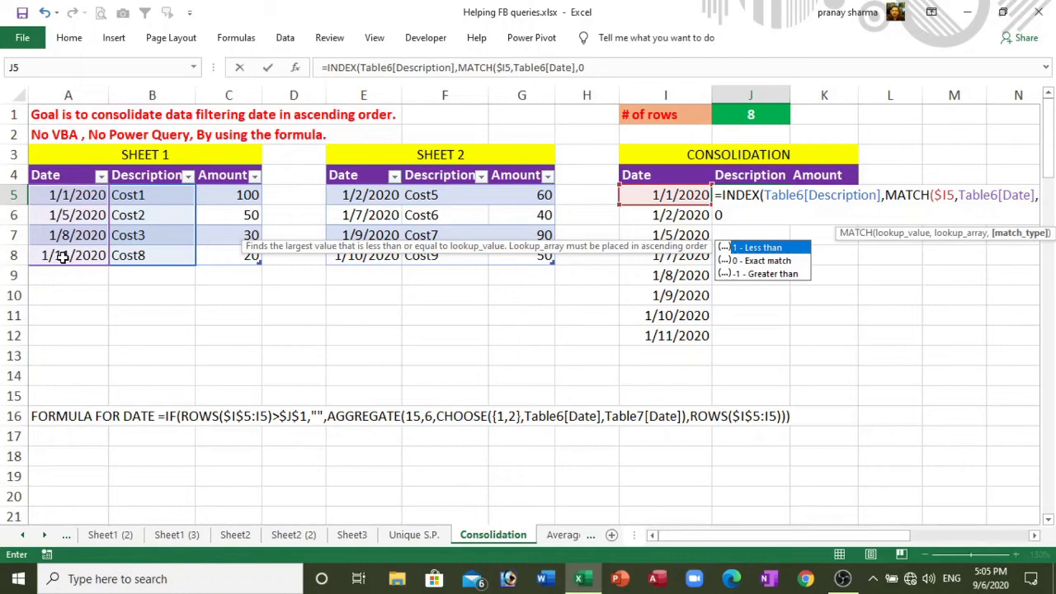
type(")")
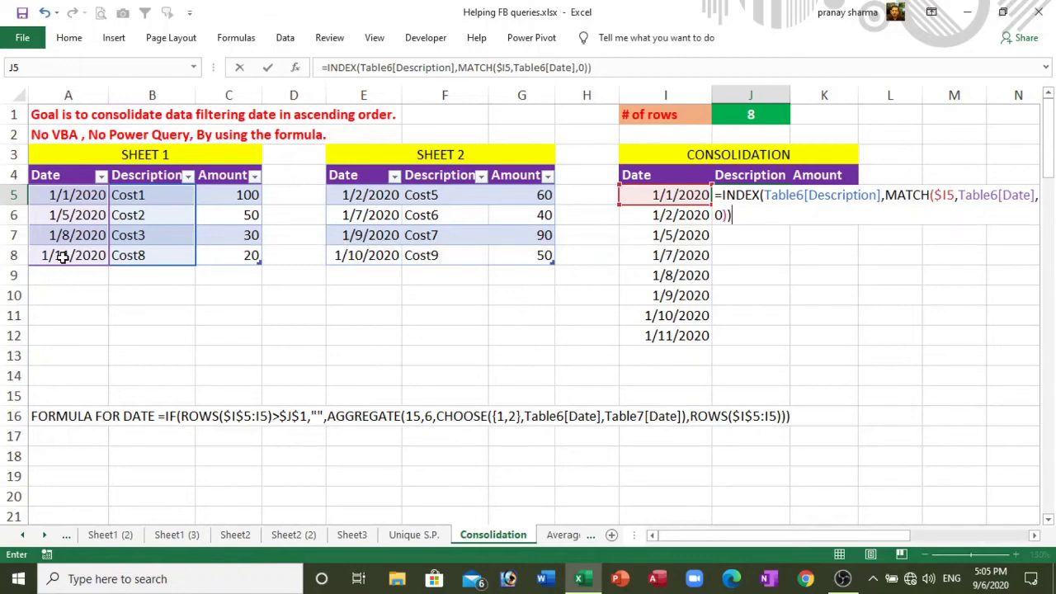
key("ctrl+Return")
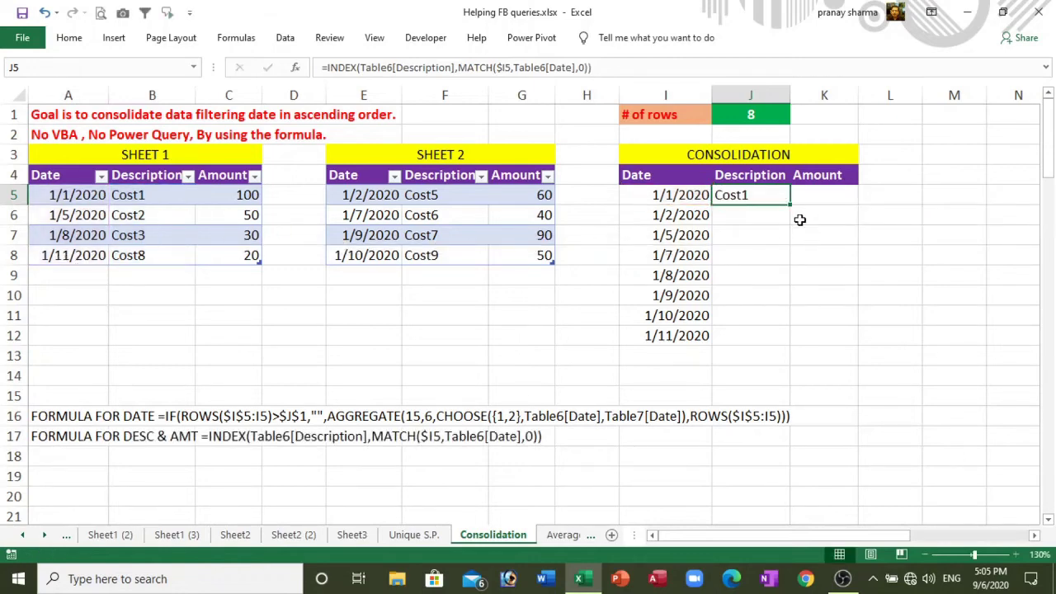
Step: Fill the J5 description lookup down to J12 and reopen J5's formula for editing
left_click_drag(792, 207, 792, 347)
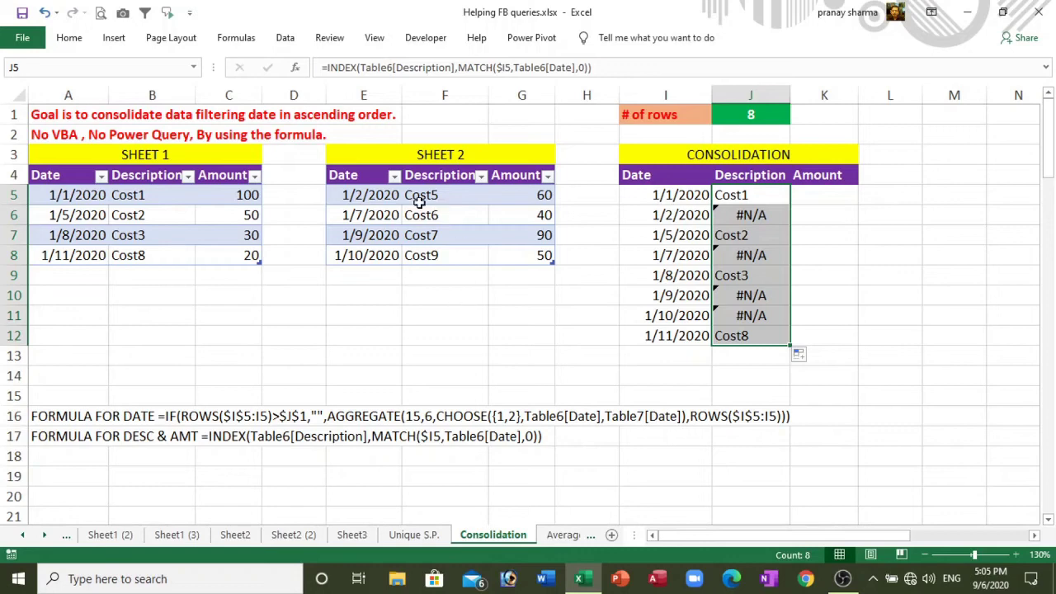
left_click(749, 196)
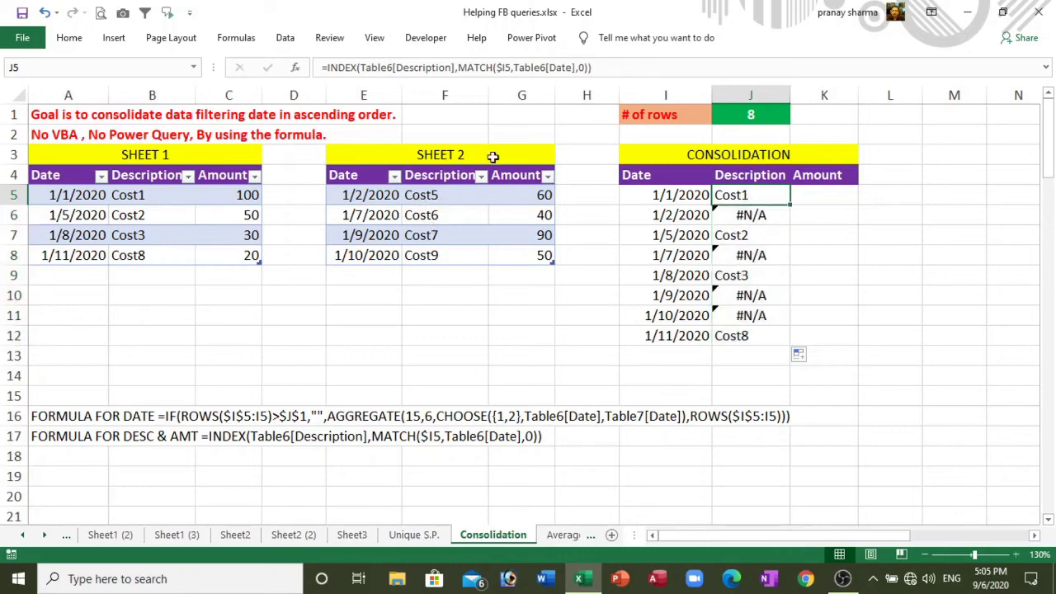
left_click(329, 68)
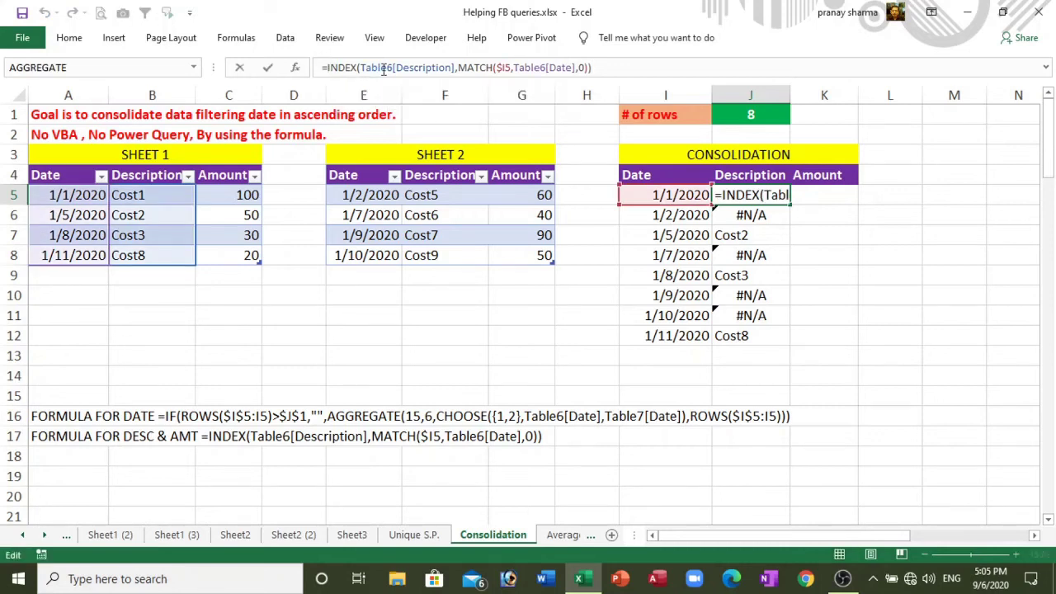
Step: Wrap J5's Table6 lookup in IFNA with a pasted copy as its fallback
type("ifna")
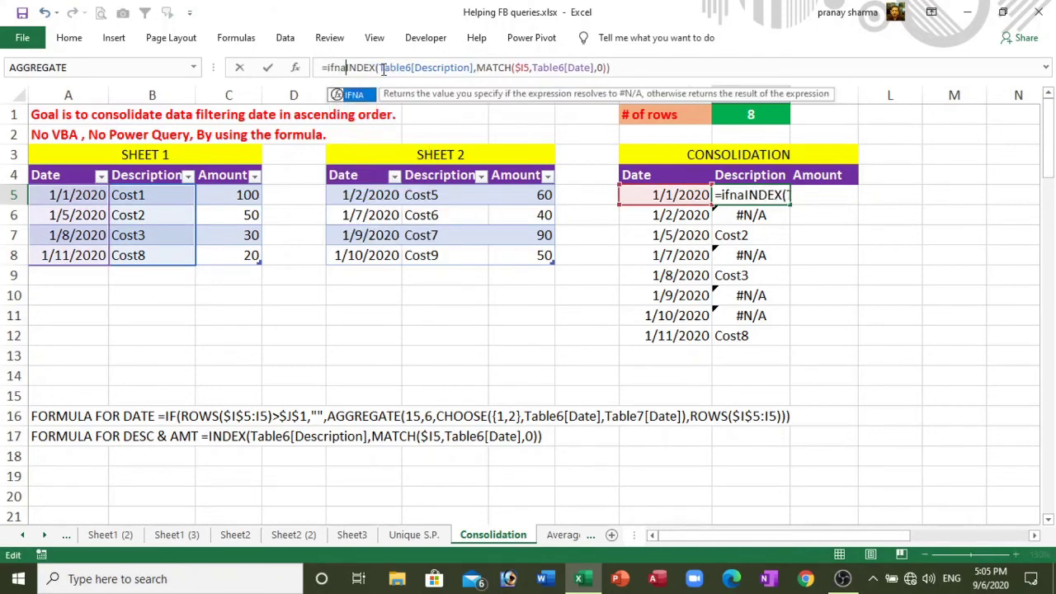
key("Tab")
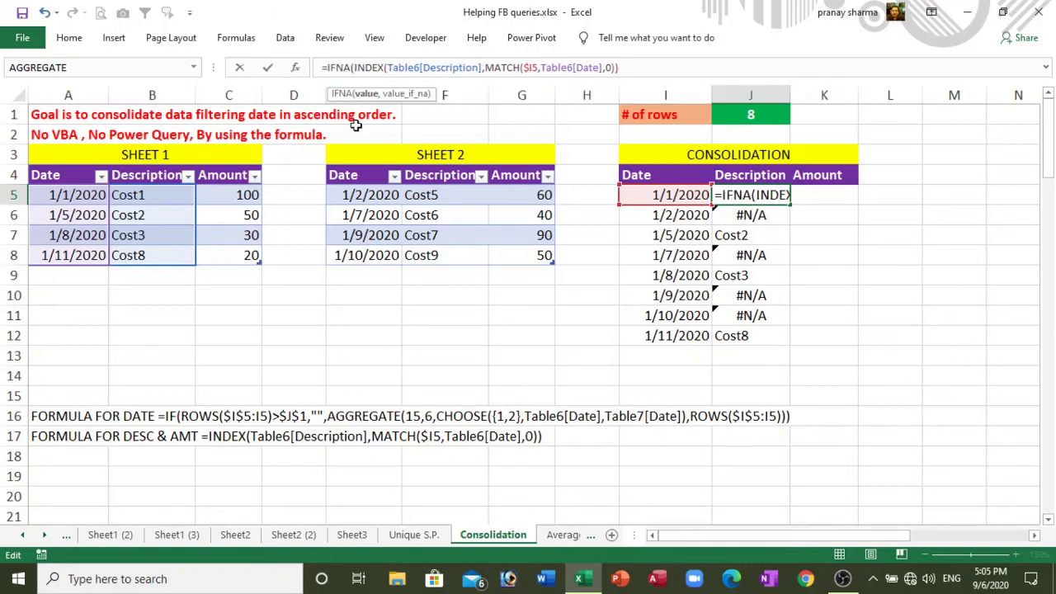
left_click(368, 94)
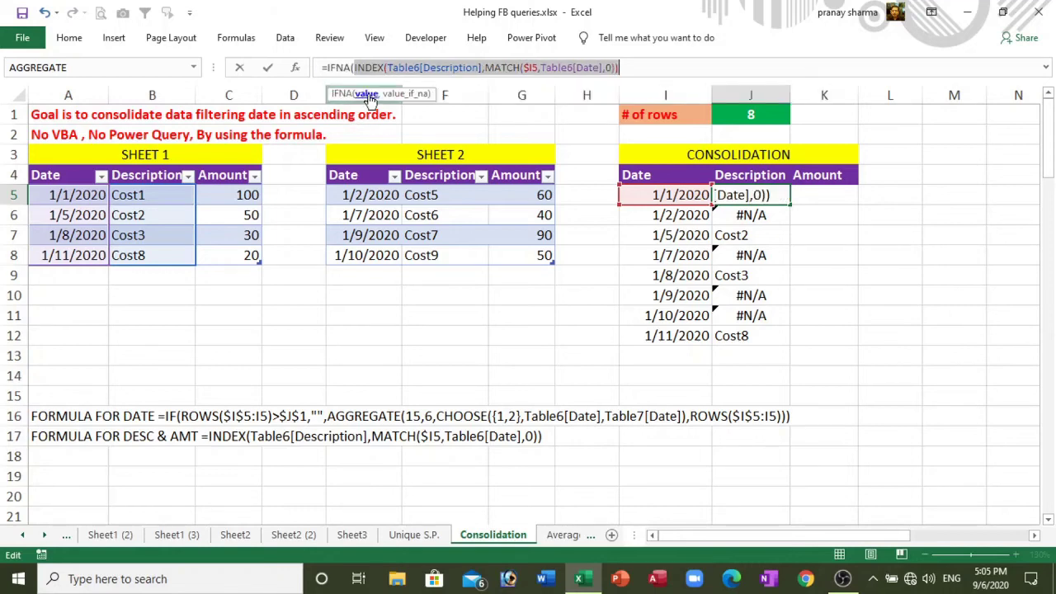
left_click(629, 68)
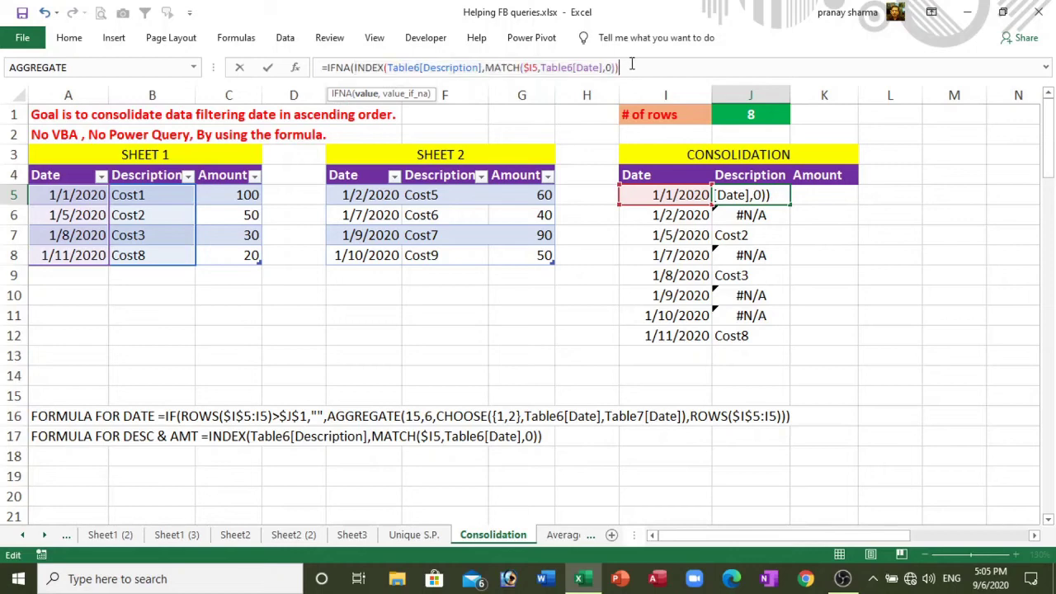
type(",")
key("ctrl+v")
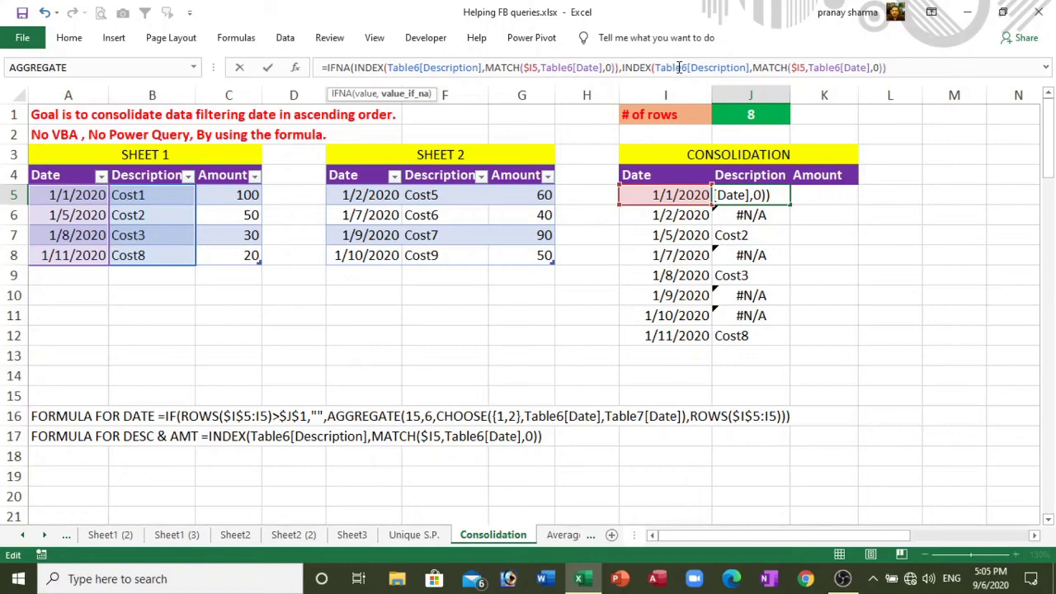
Step: Point the fallback INDEX and MATCH at Table7[Date] and commit the formula
left_click(678, 68)
double_click(678, 68)
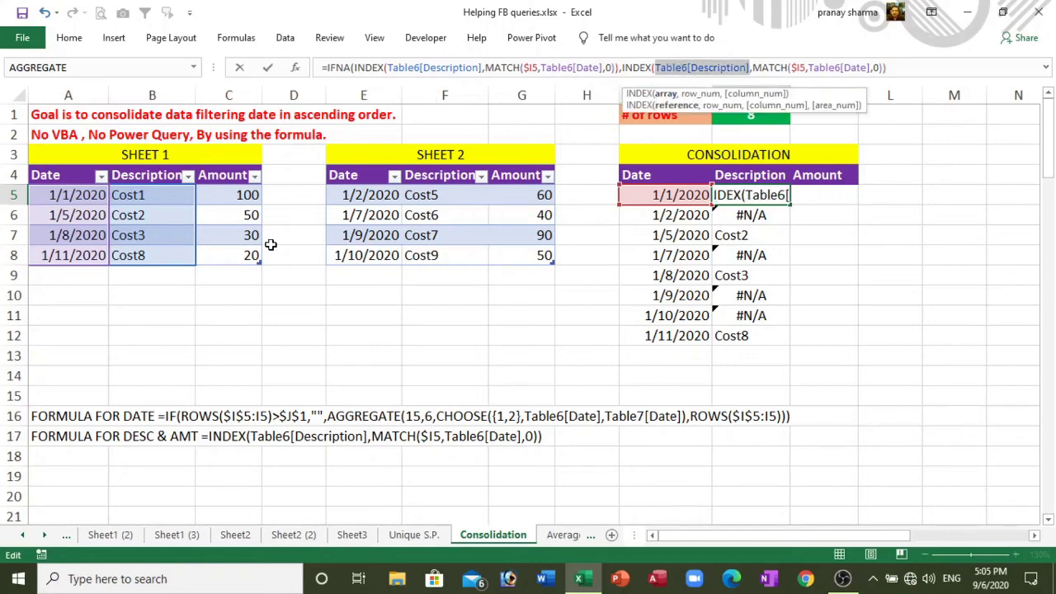
left_click_drag(347, 194, 365, 256)
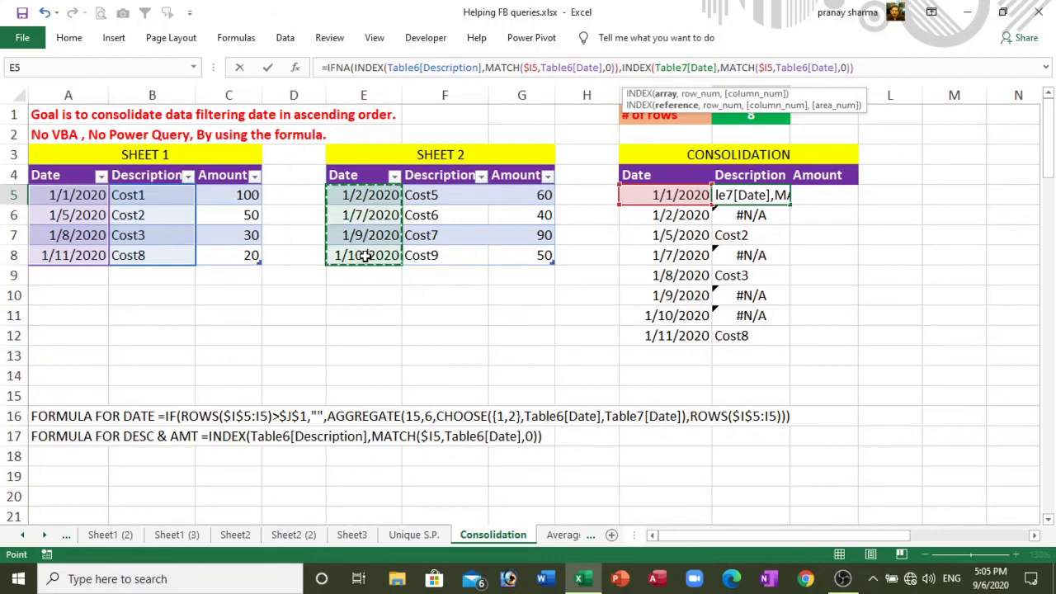
left_click(798, 67)
left_click(862, 94)
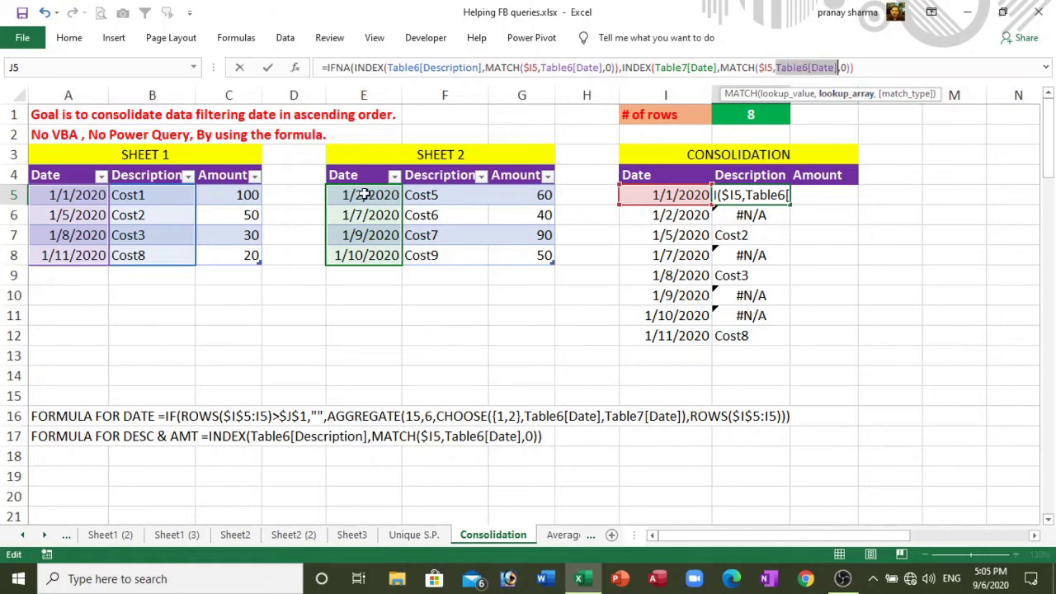
left_click_drag(361, 194, 375, 261)
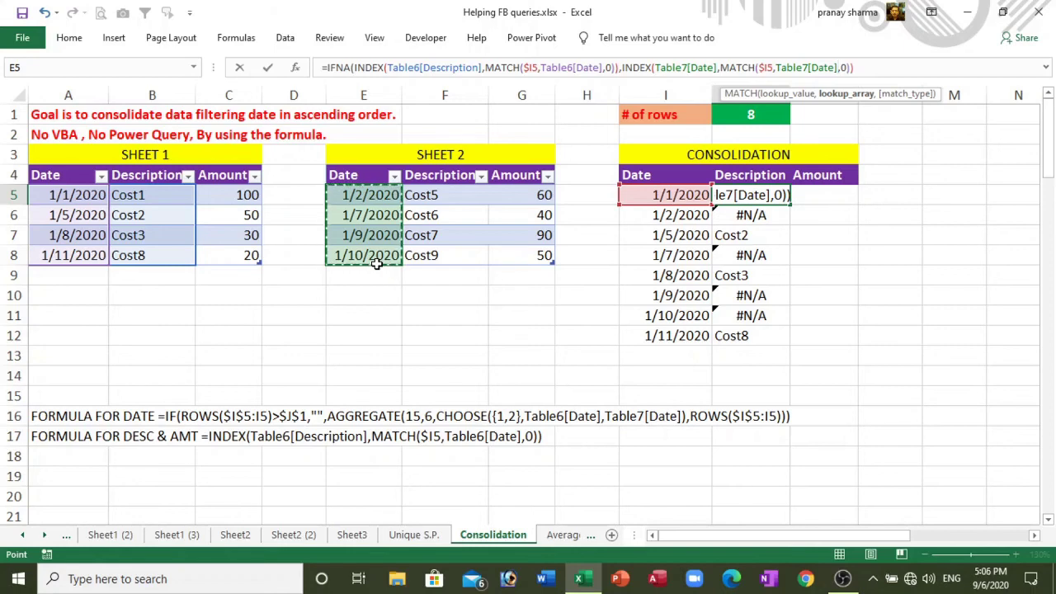
left_click(869, 66)
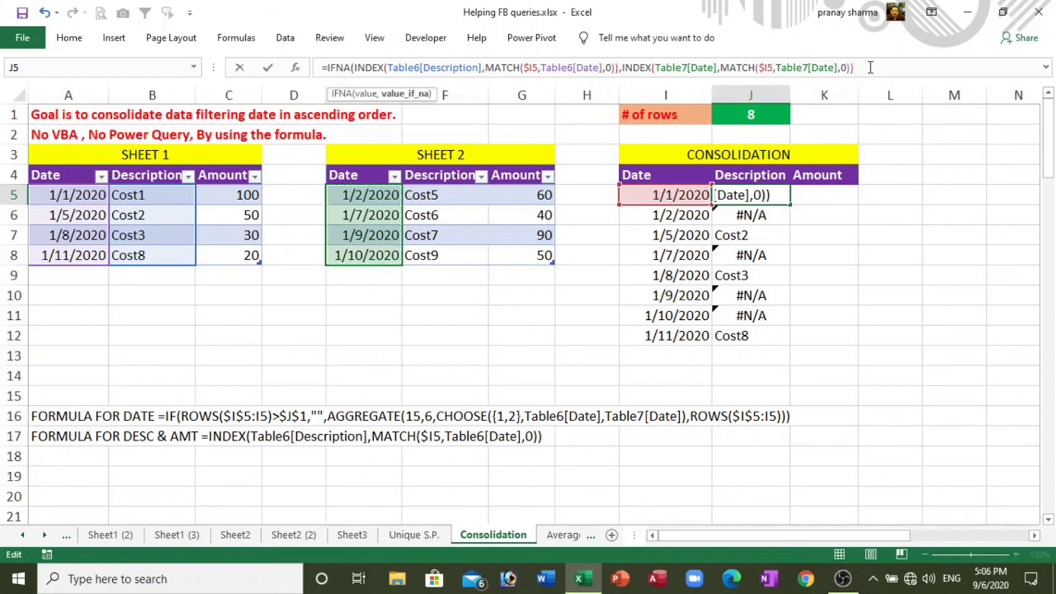
type(")")
key("Return")
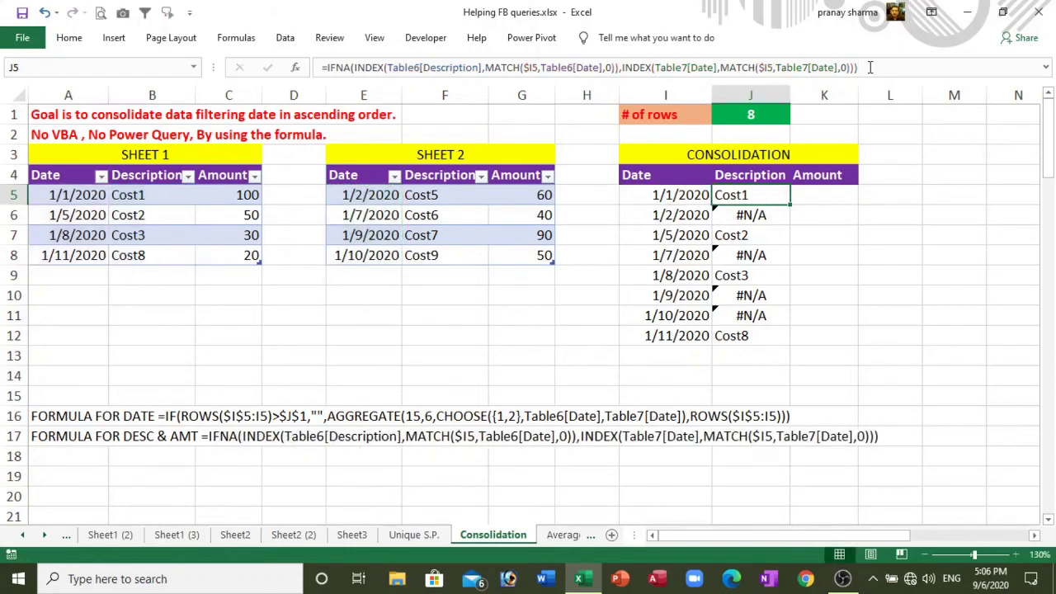
Step: Change J5's fallback to return Table7[Description] and fill it down to J15
left_click_drag(790, 205, 792, 406)
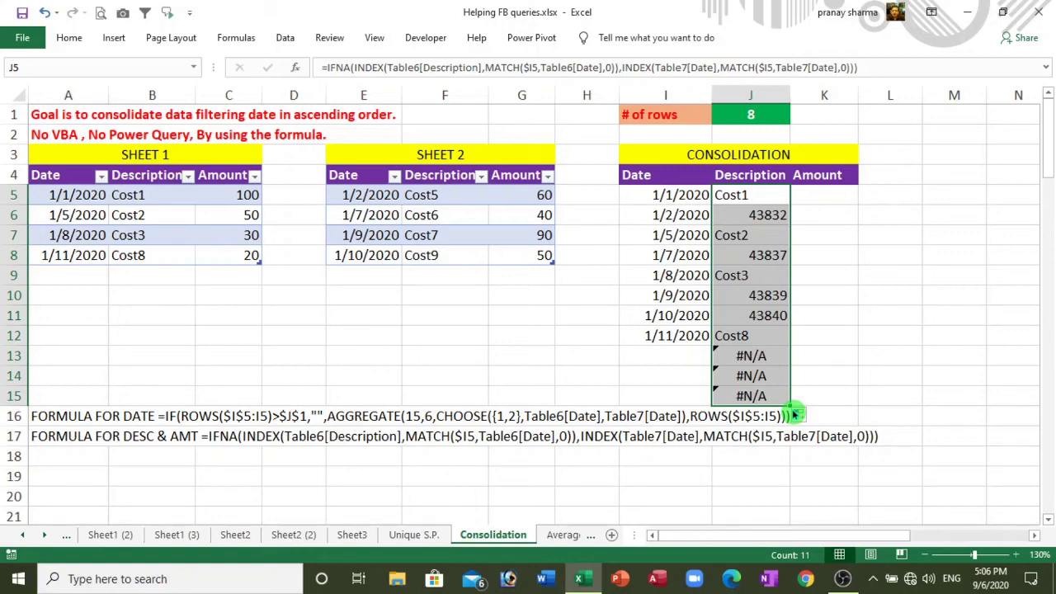
left_click(765, 194)
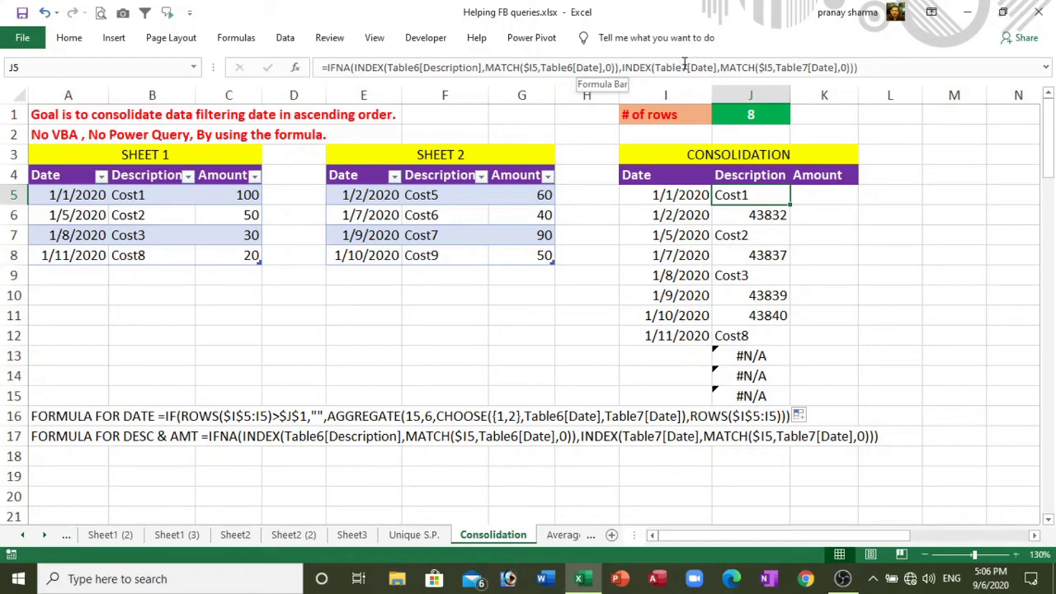
left_click(684, 66)
left_click(668, 94)
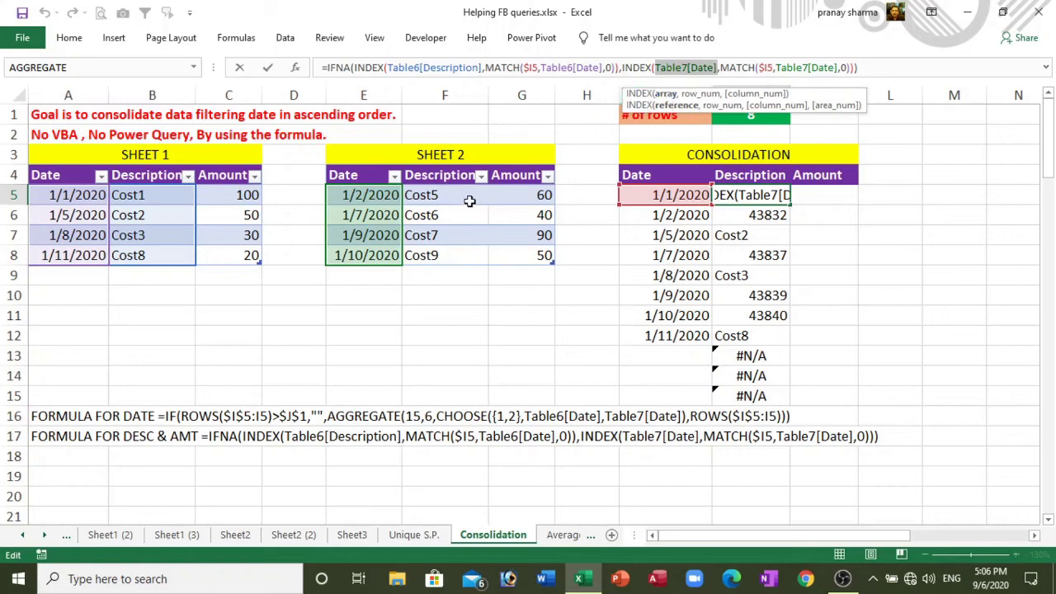
left_click_drag(466, 196, 460, 258)
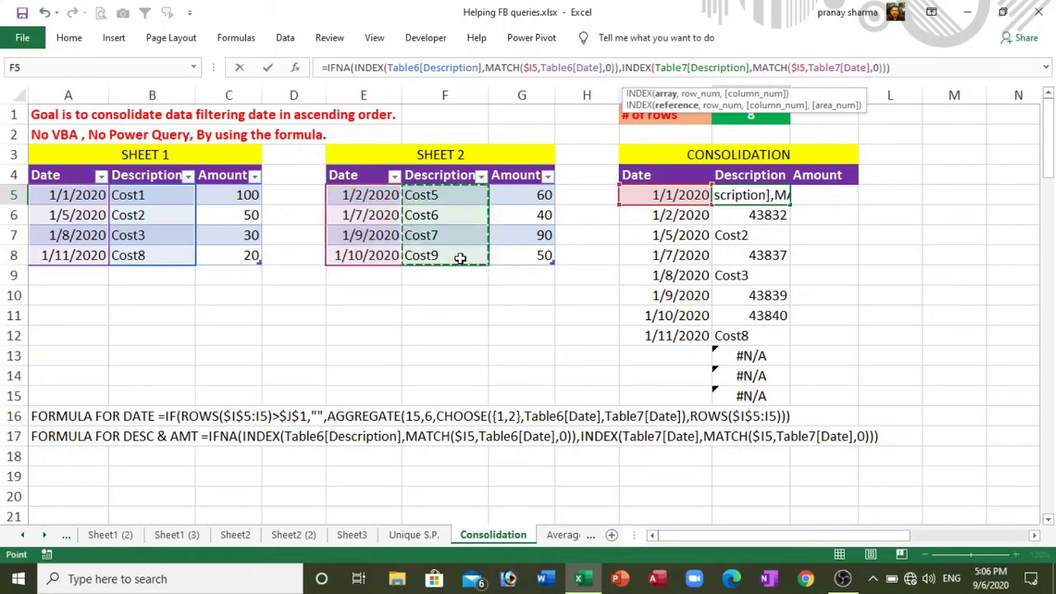
key("ctrl+Return")
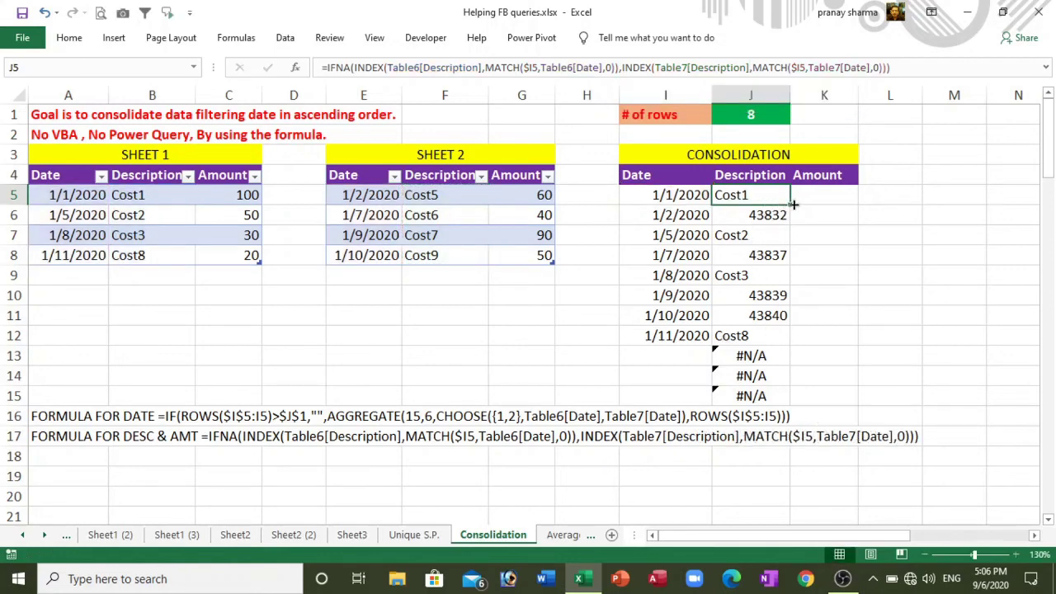
left_click_drag(793, 204, 806, 405)
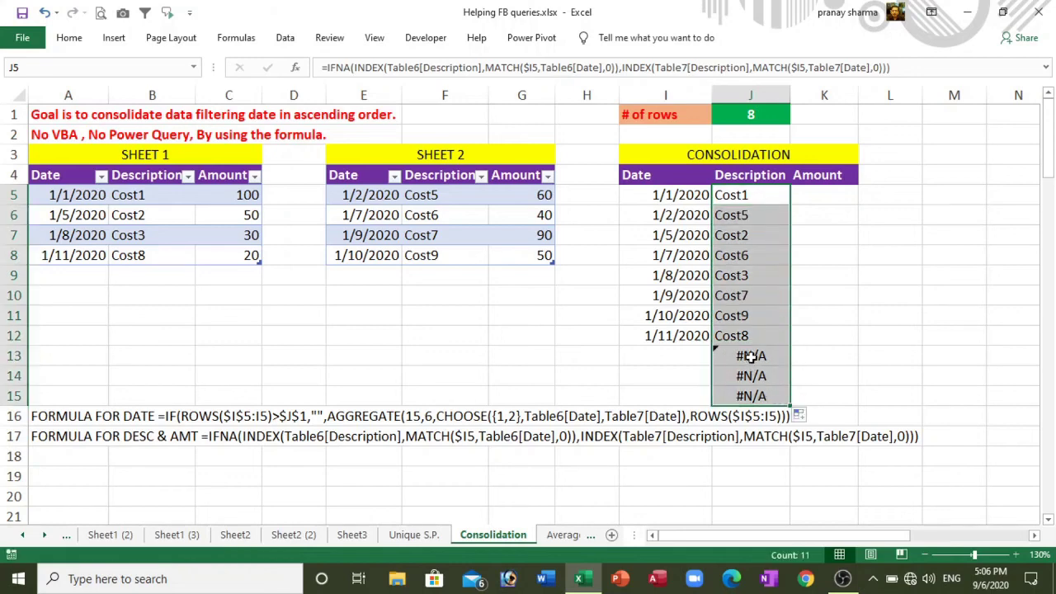
Step: Wrap J5 in IF(I5="","",…) and fill it down to J15
left_click(737, 195)
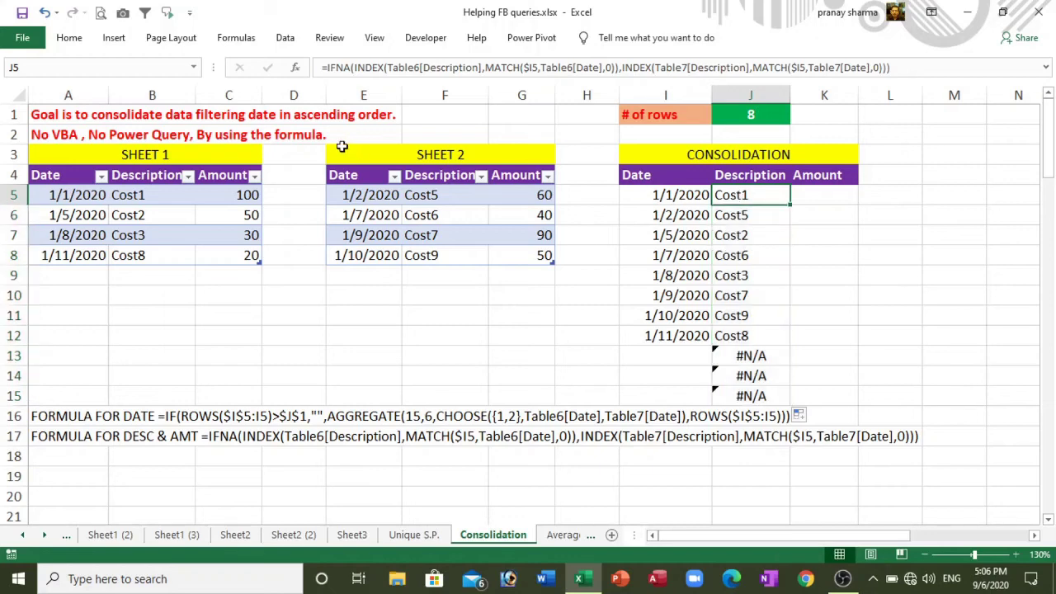
left_click(320, 69)
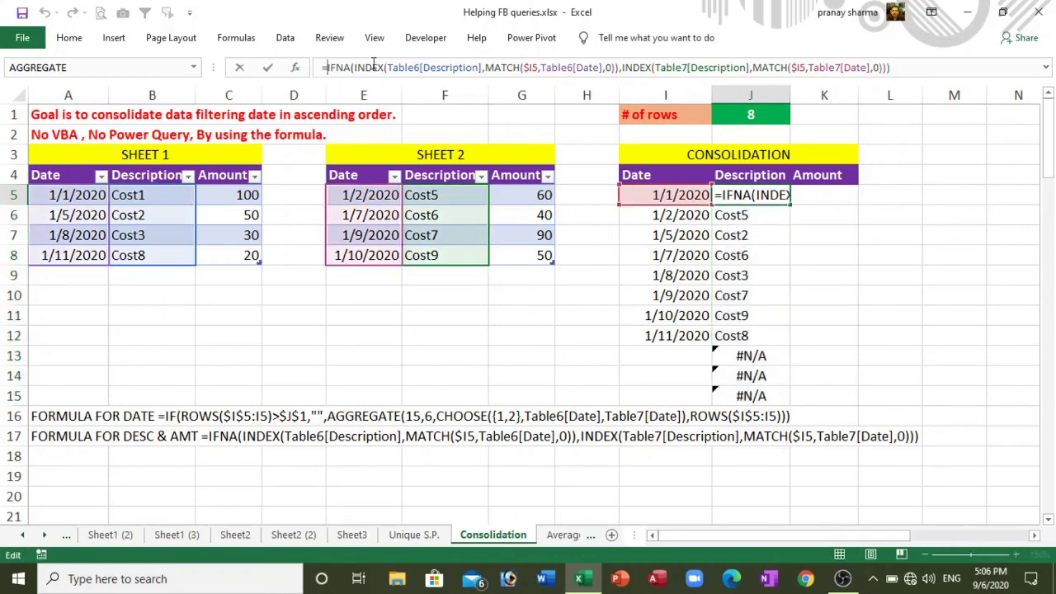
type("IF(")
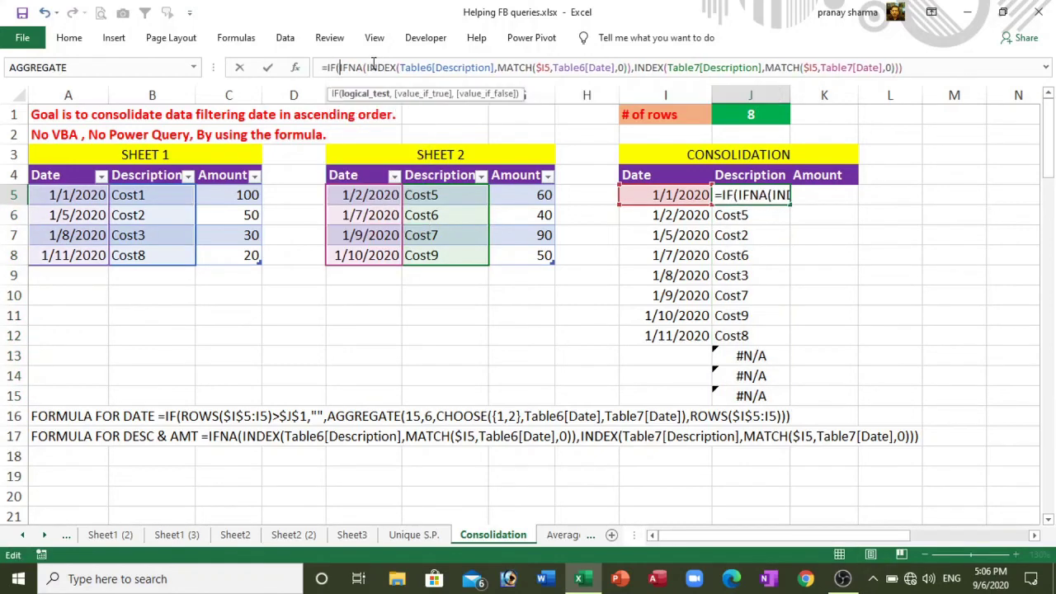
left_click(655, 198)
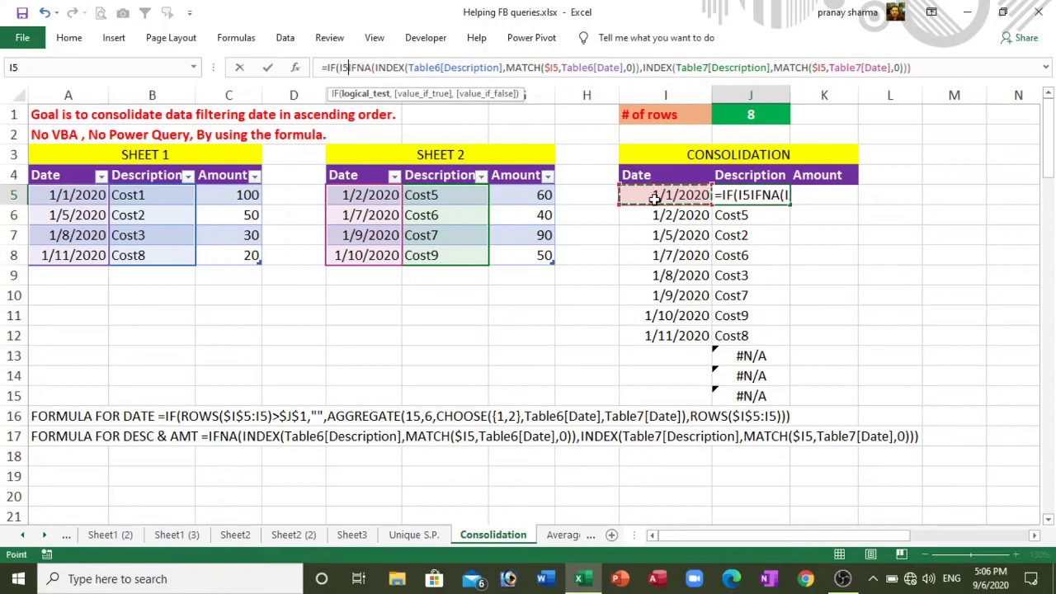
type("=")
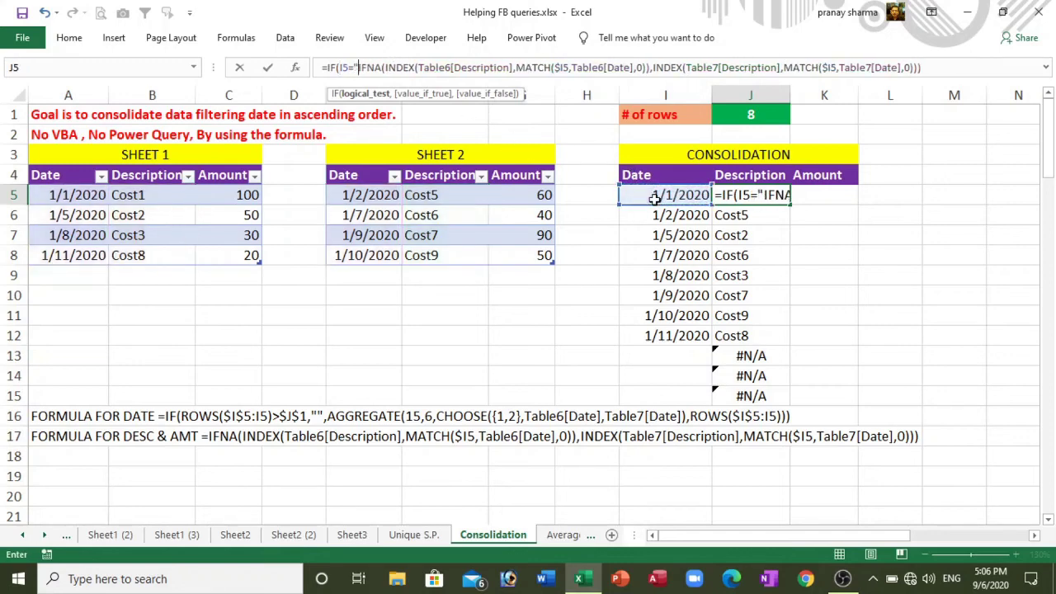
type("\"\",")
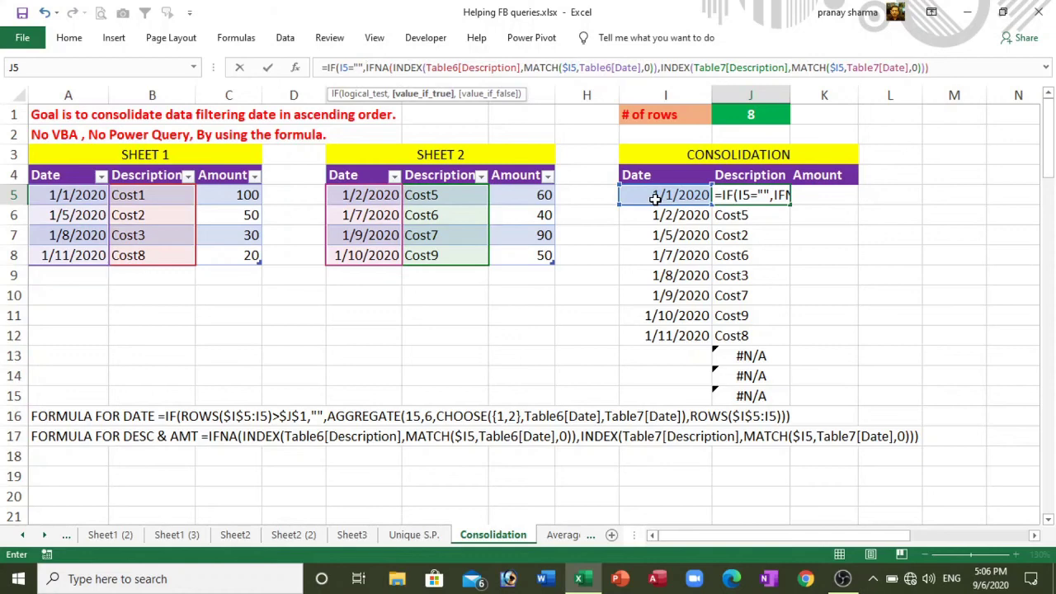
type("\"\"")
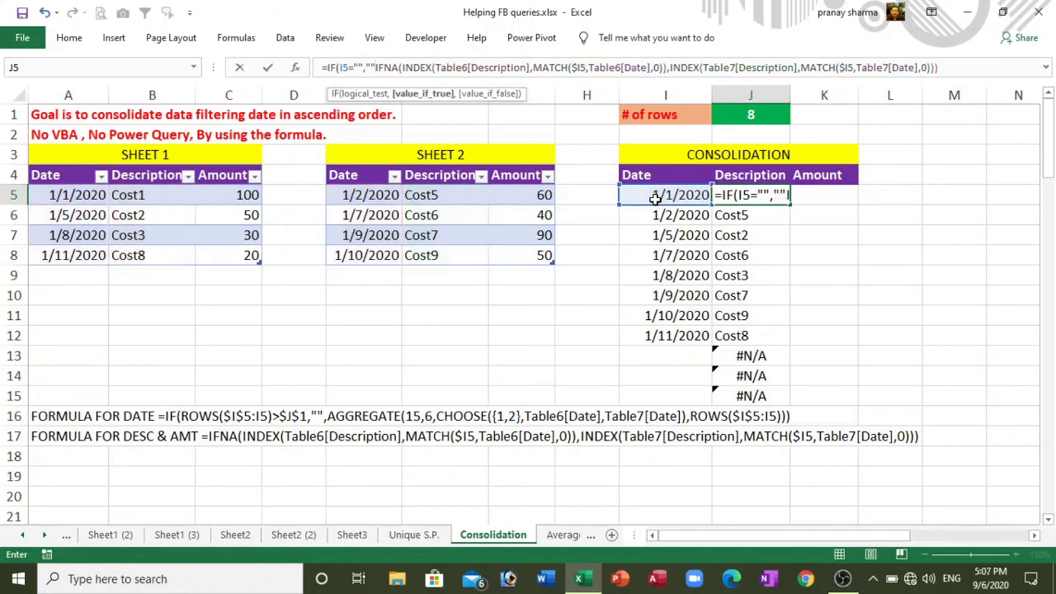
type(",")
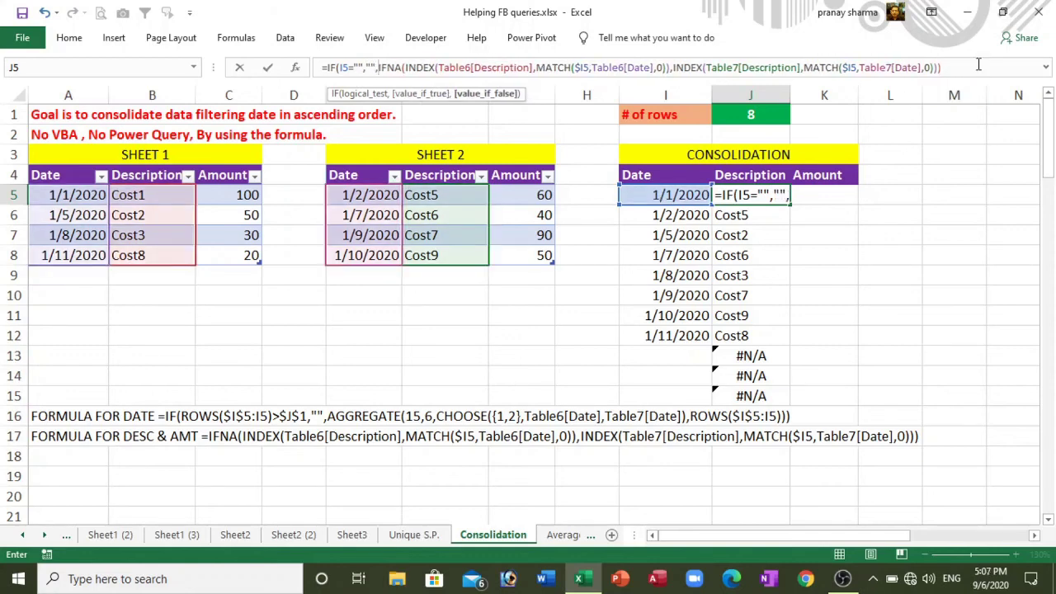
left_click(978, 66)
type(")")
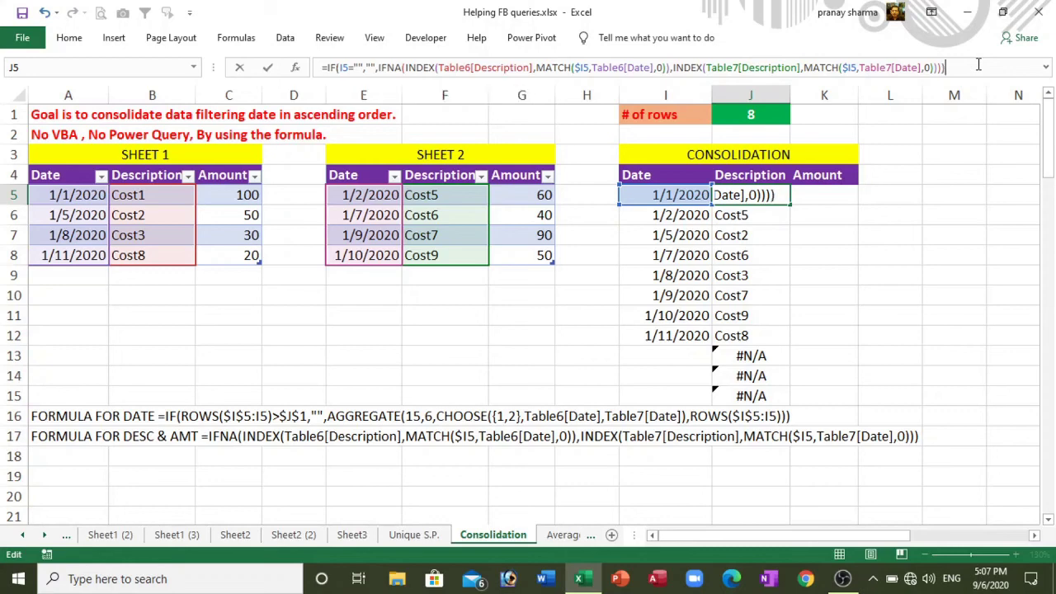
key("ctrl+Return")
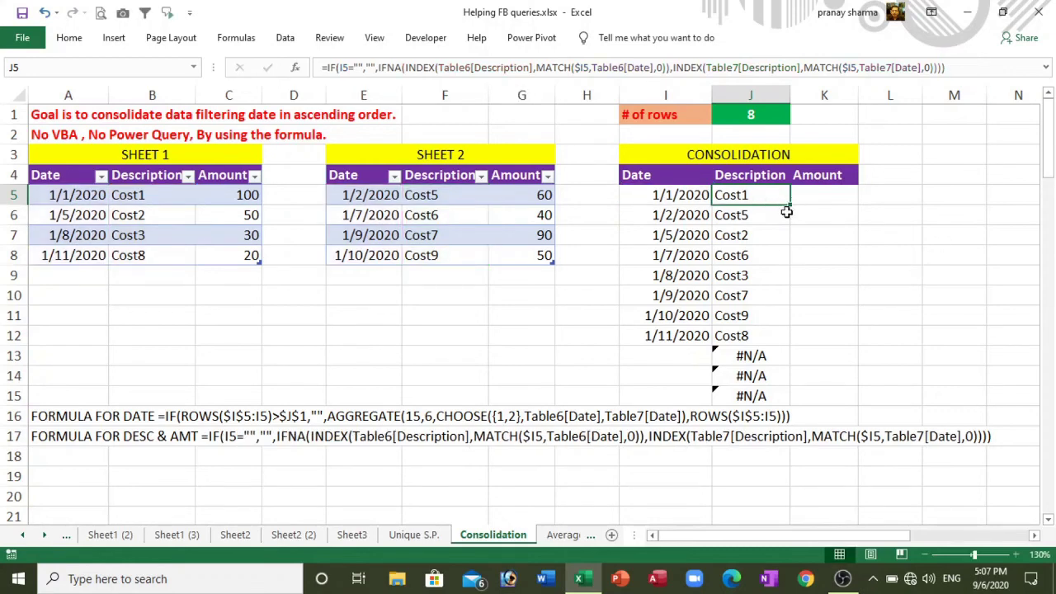
left_click_drag(791, 208, 788, 404)
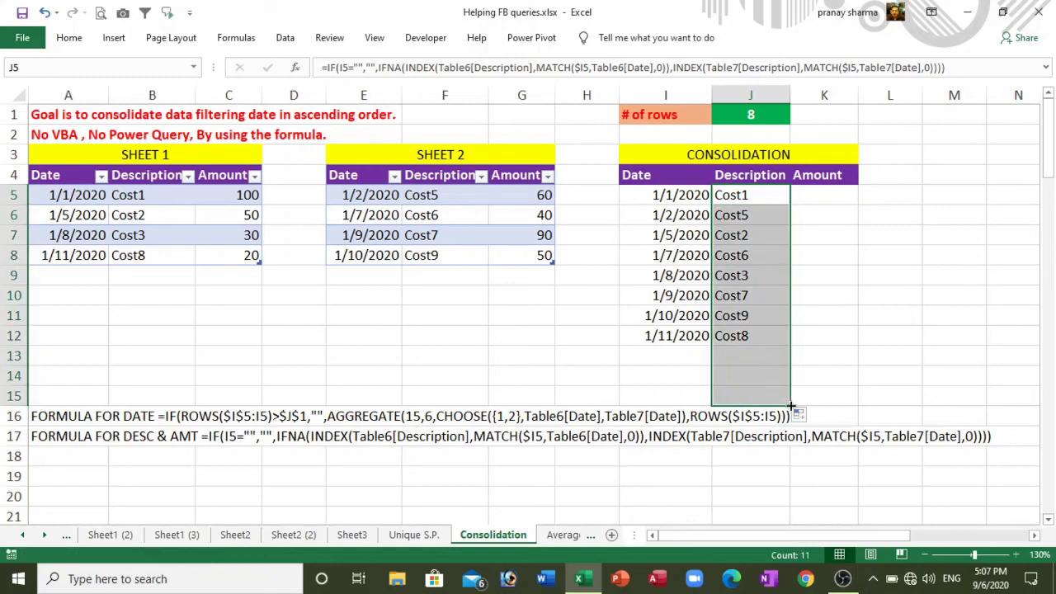
left_click(817, 198)
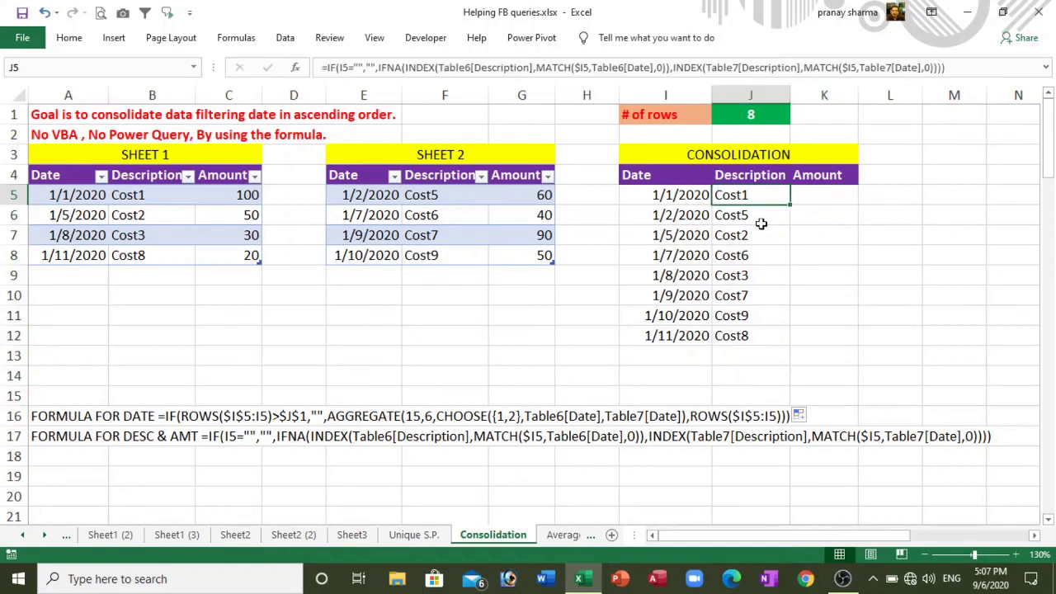
Step: Copy J5's description formula into K5, keeping its blank check on I5
left_click(751, 200)
left_click_drag(790, 209, 850, 208)
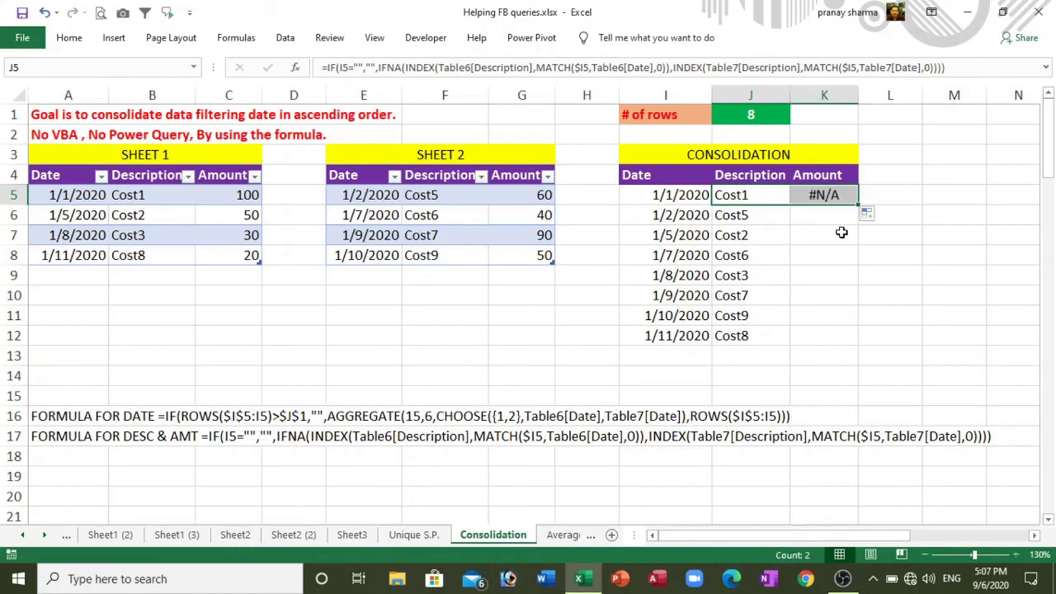
left_click(825, 194)
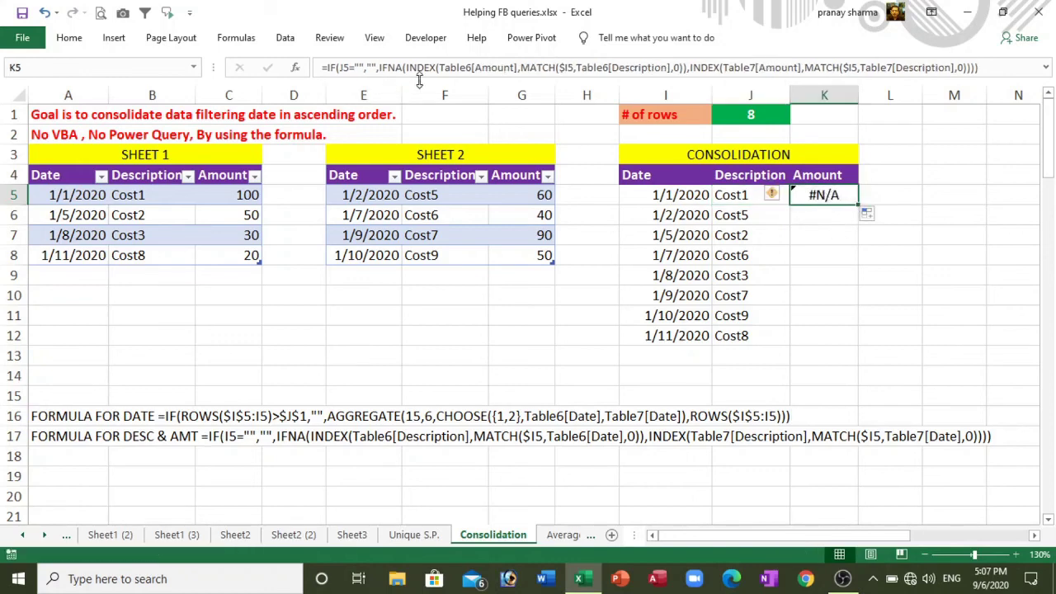
left_click(349, 67)
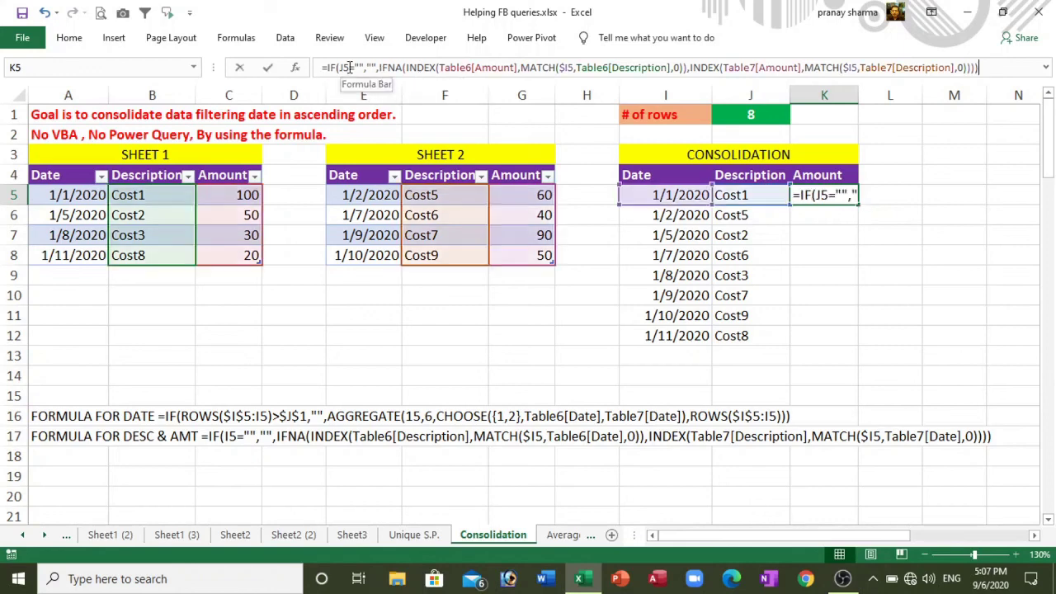
left_click(704, 202)
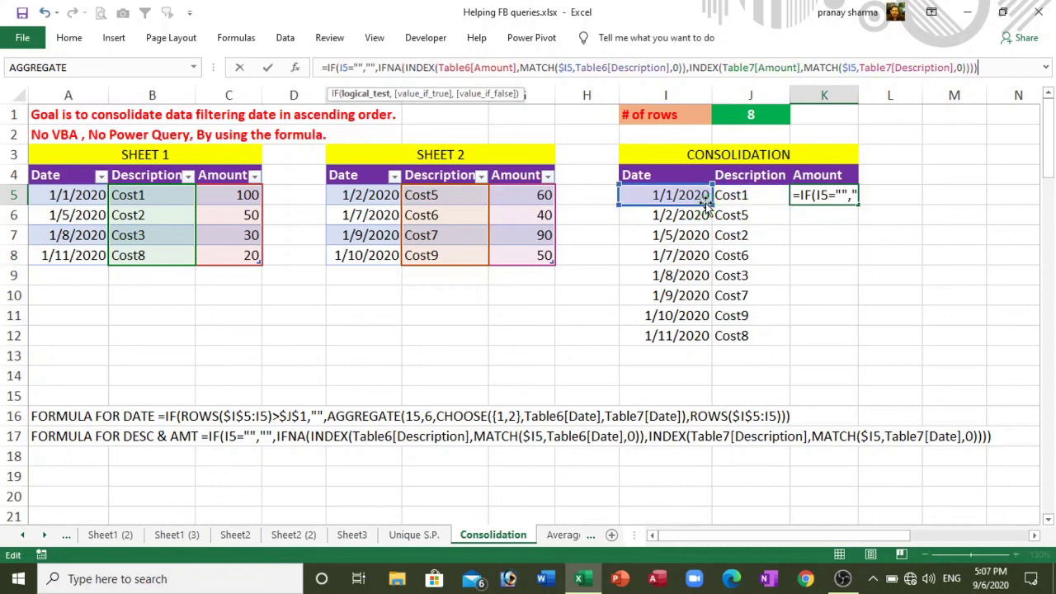
Step: Repoint K5's Sheet 1 and Sheet 2 lookup columns to return 100, then fill to K15
left_click(480, 67)
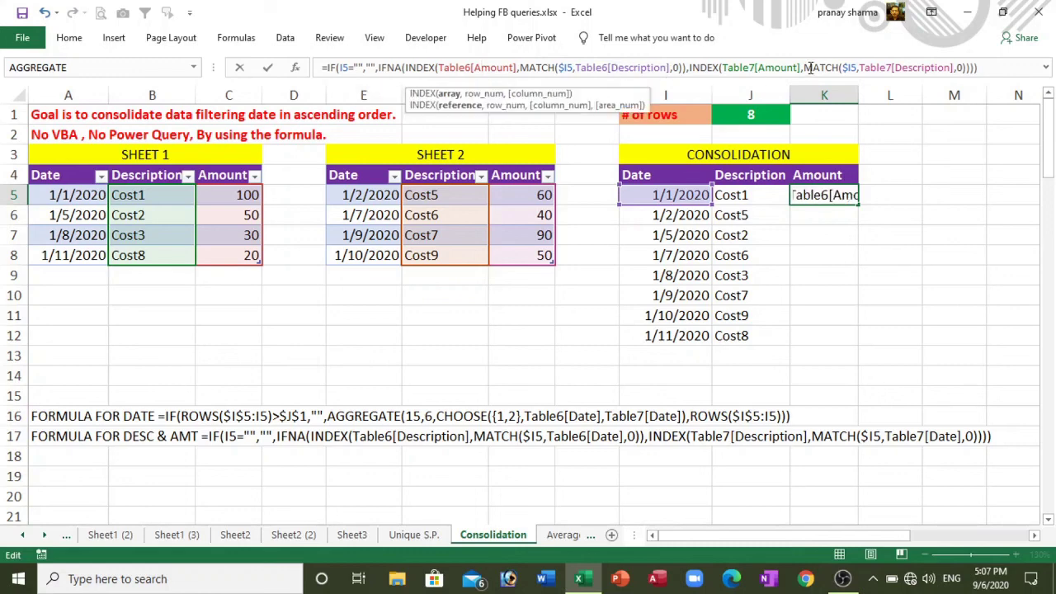
left_click(623, 67)
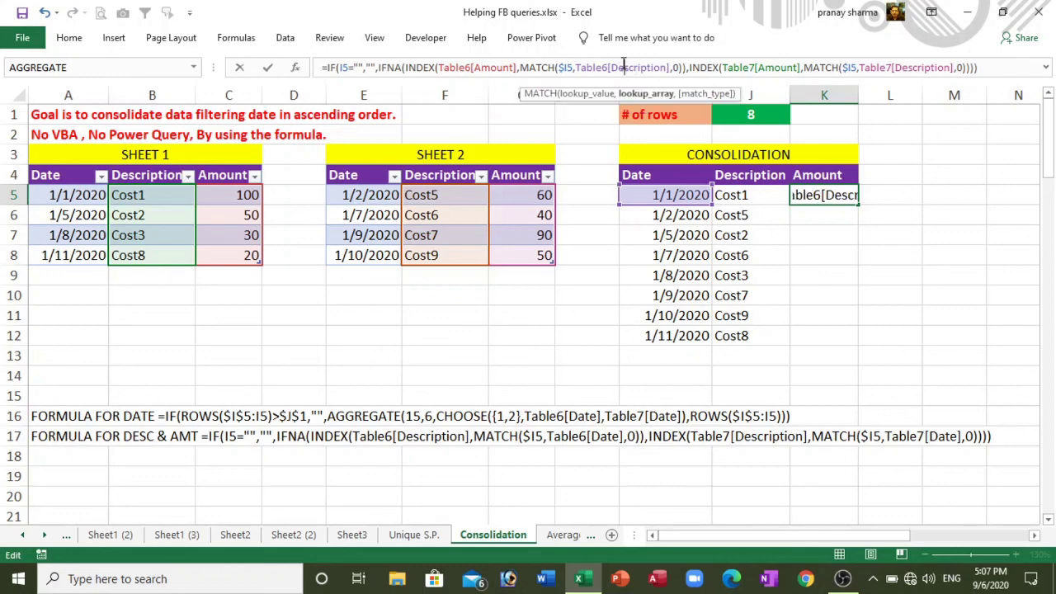
double_click(626, 67)
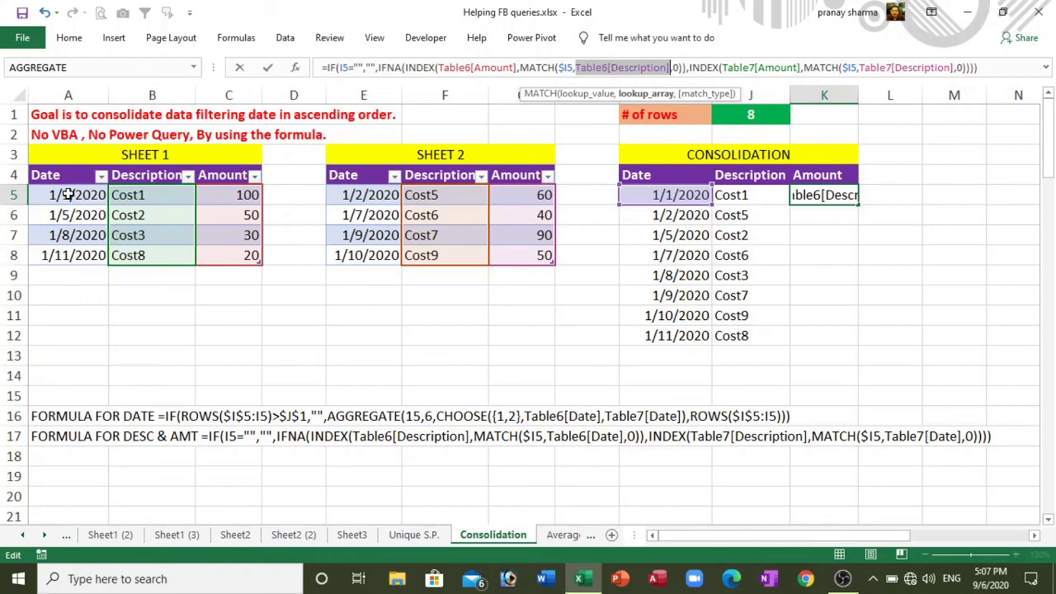
left_click_drag(69, 195, 66, 255)
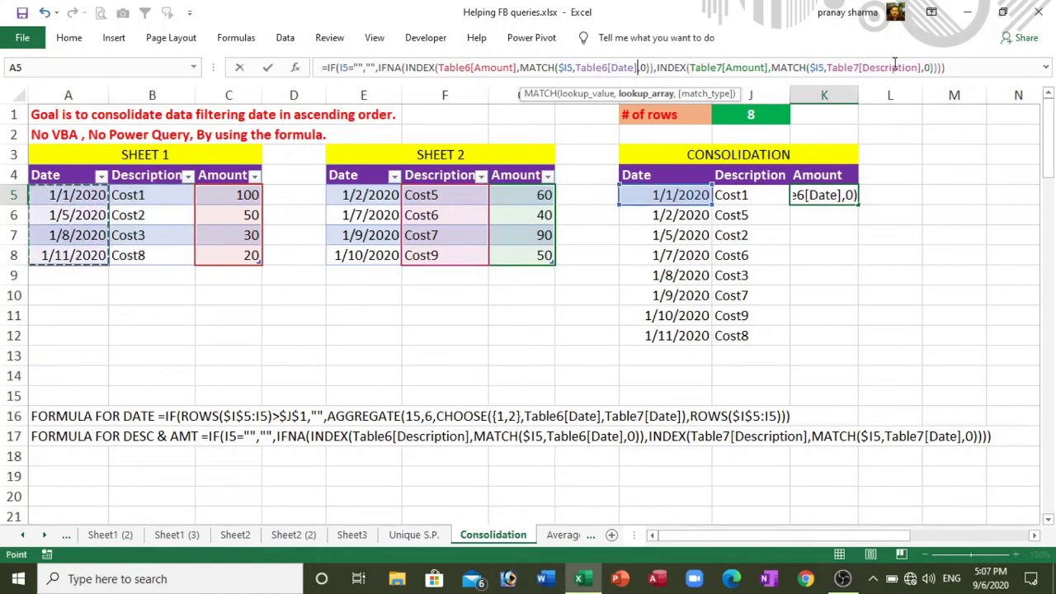
left_click(872, 68)
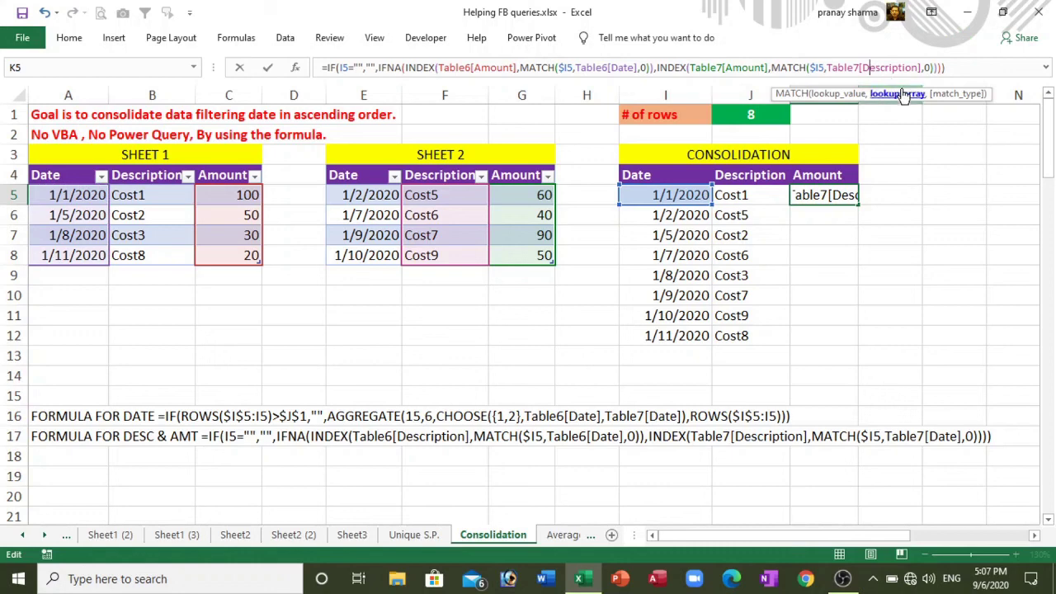
left_click(900, 94)
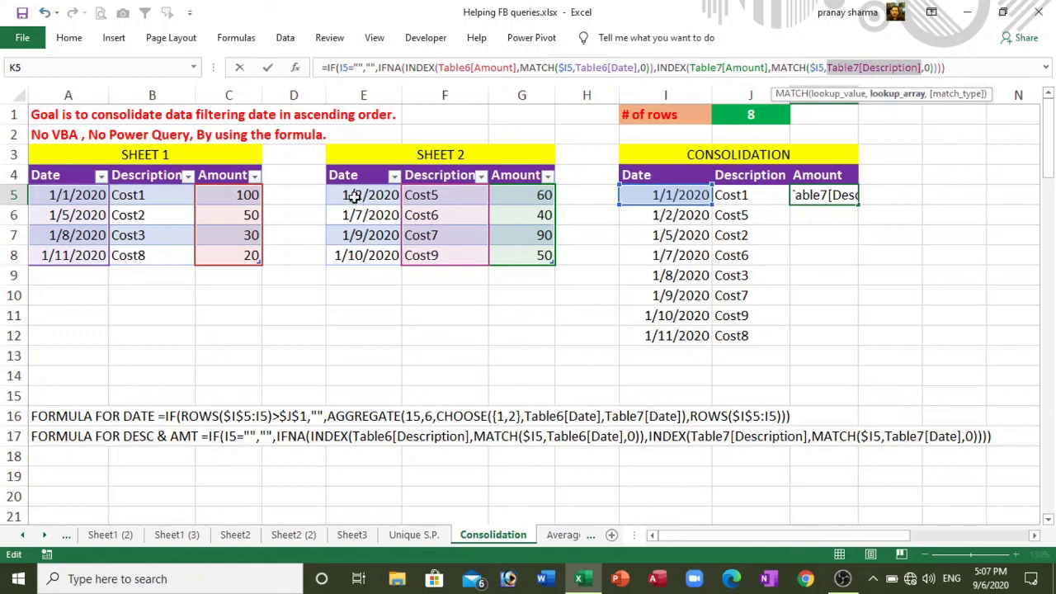
left_click_drag(353, 196, 363, 253)
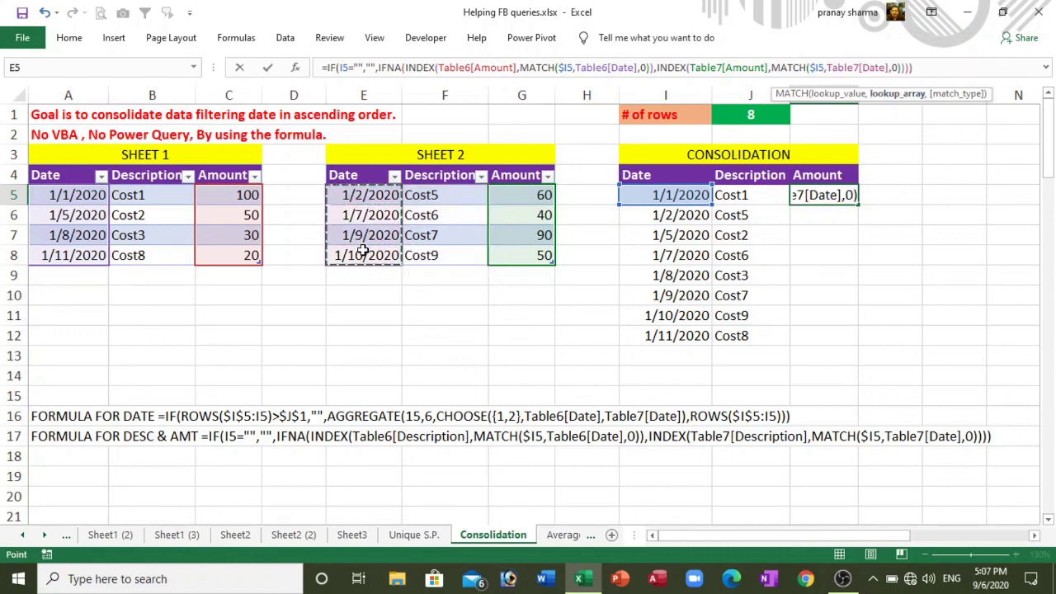
key("ctrl+Return")
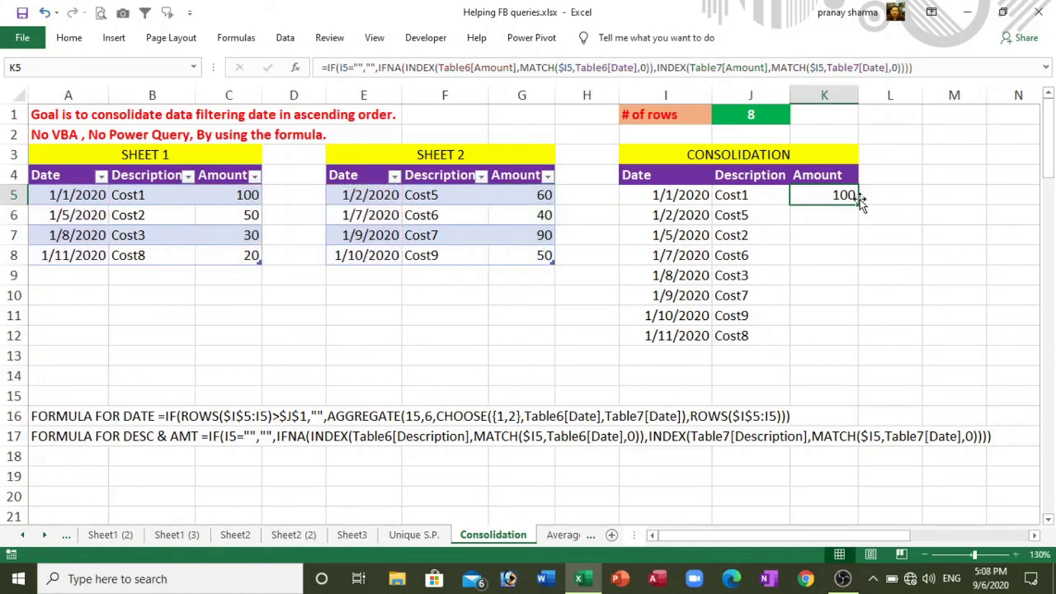
left_click_drag(859, 204, 867, 396)
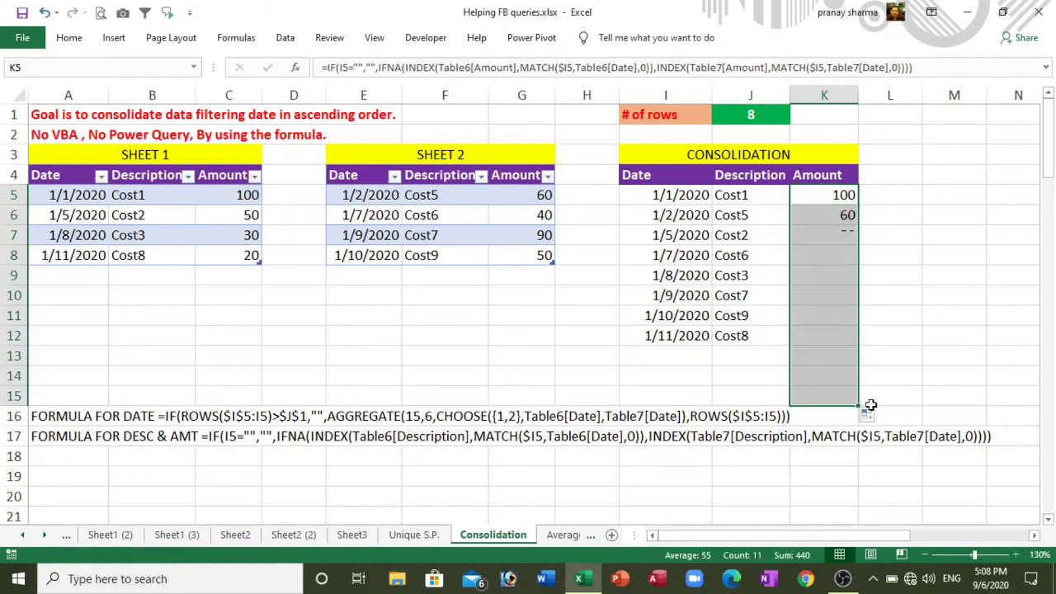
left_click(950, 269)
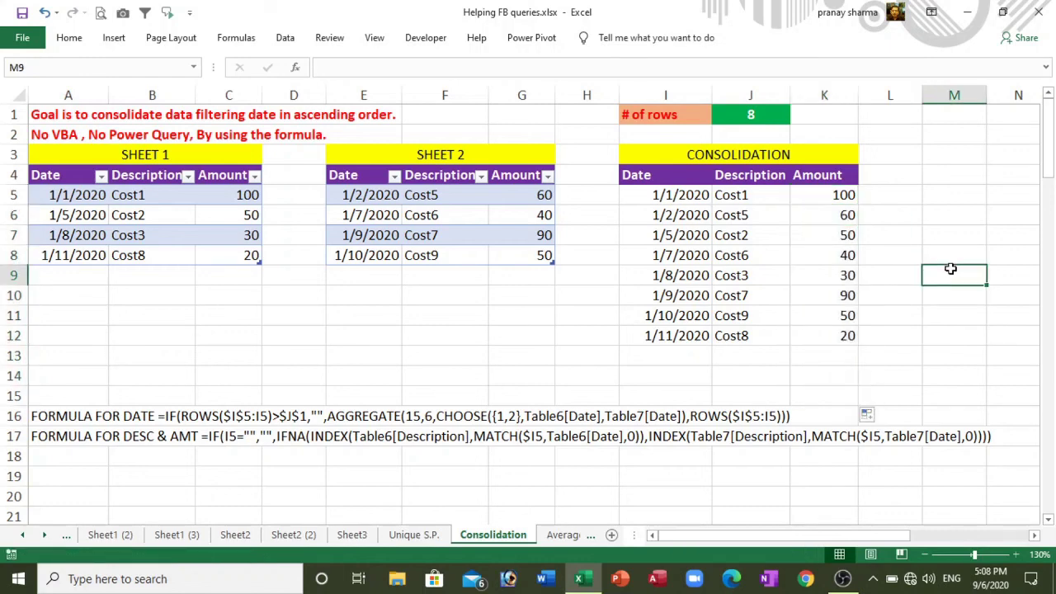